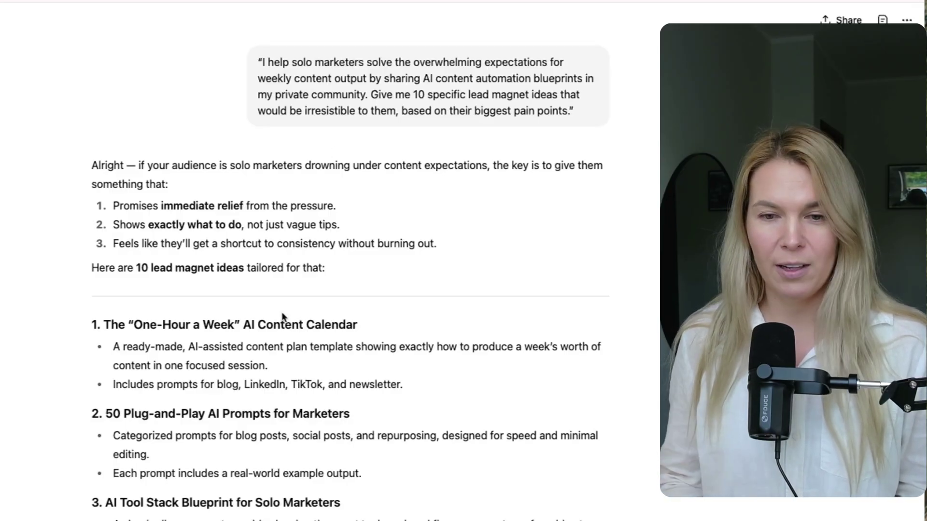
Scroll through ChatGPT's list of lead magnet ideas to compare them with Claude's.
scroll(310, 322, down, 2)
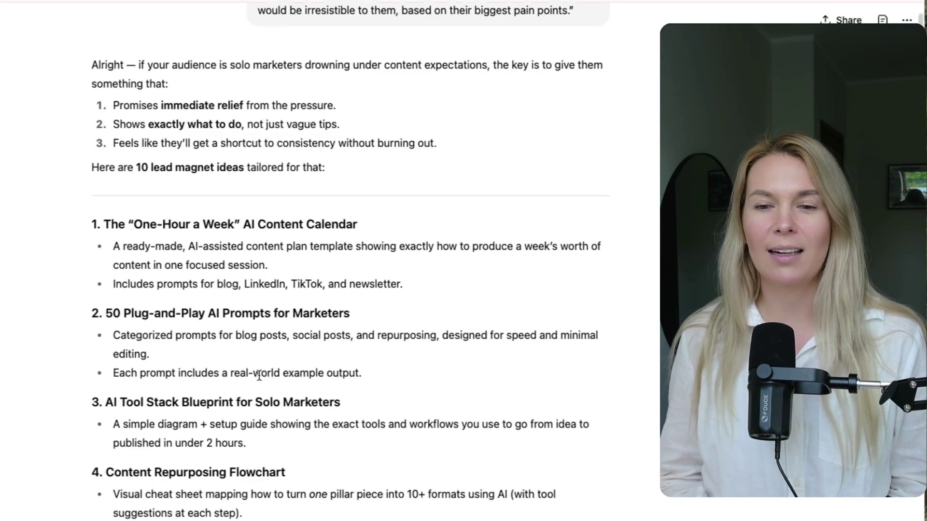
scroll(259, 380, down, 5)
scroll(259, 380, up, 1)
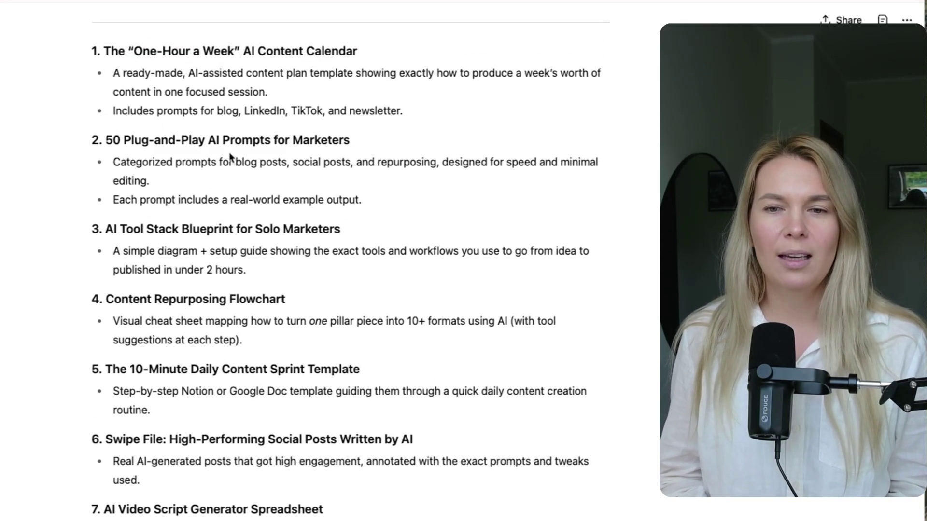
scroll(230, 156, down, 1)
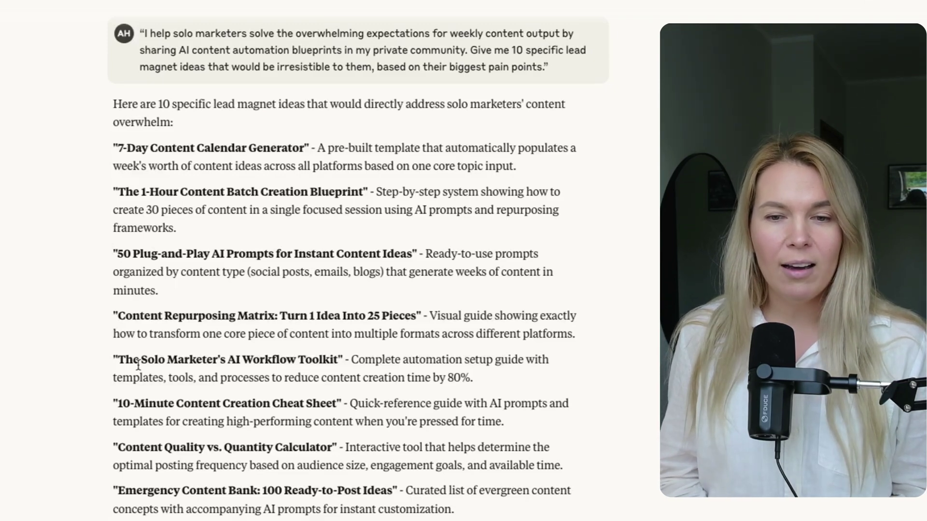
Select the Content Repurposing Matrix idea paragraph in Claude's answer.
triple_click(222, 314)
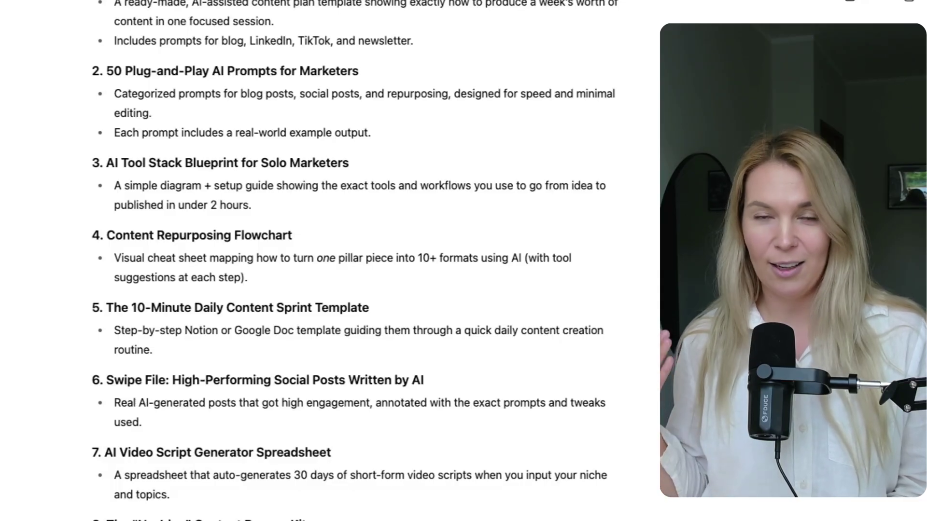
scroll(403, 327, down, 15)
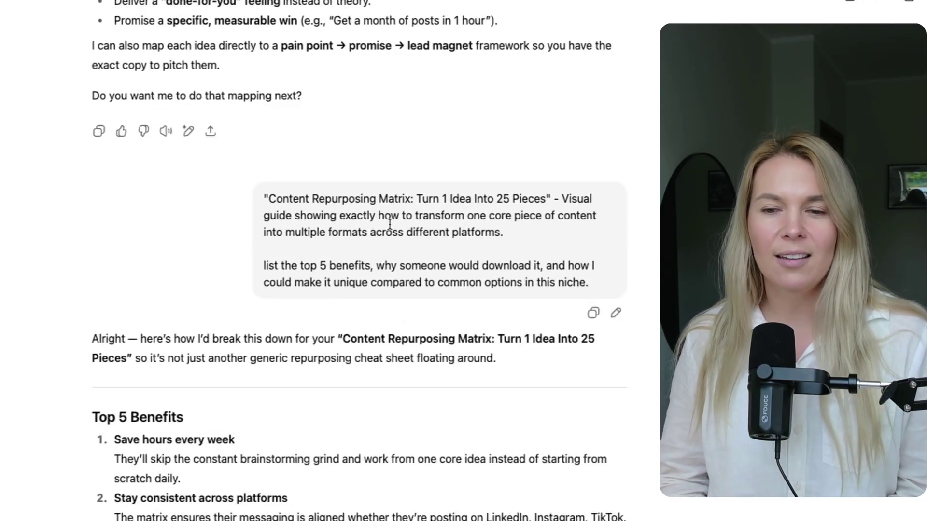
scroll(378, 270, down, 1)
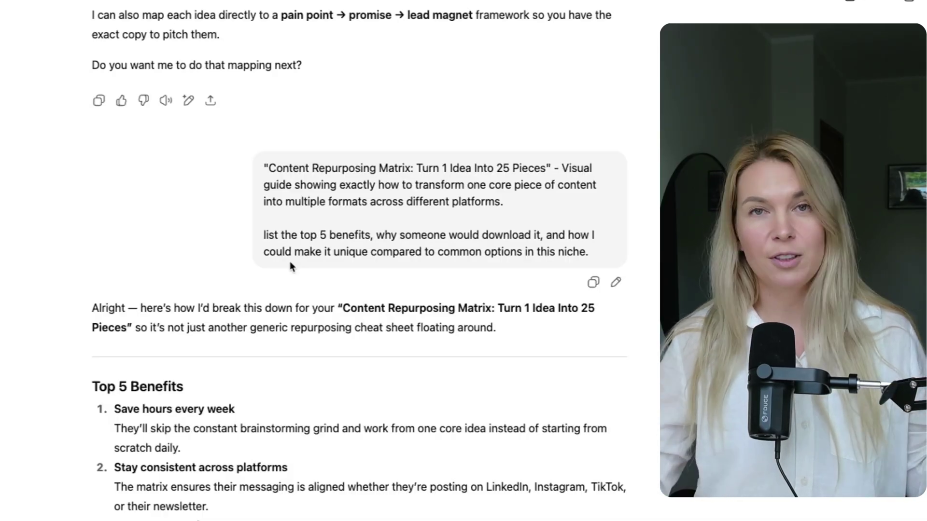
scroll(290, 261, down, 5)
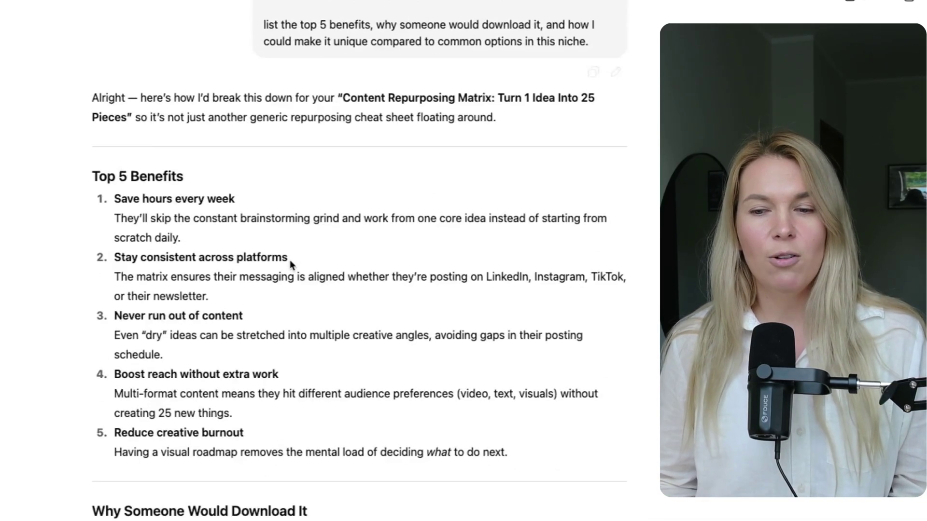
scroll(194, 471, down, 2)
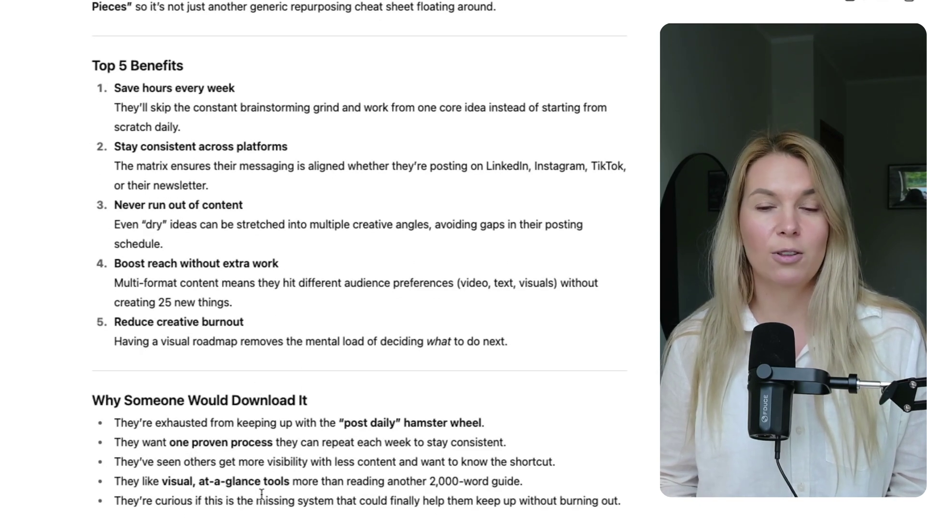
scroll(261, 494, down, 2)
scroll(261, 493, down, 2)
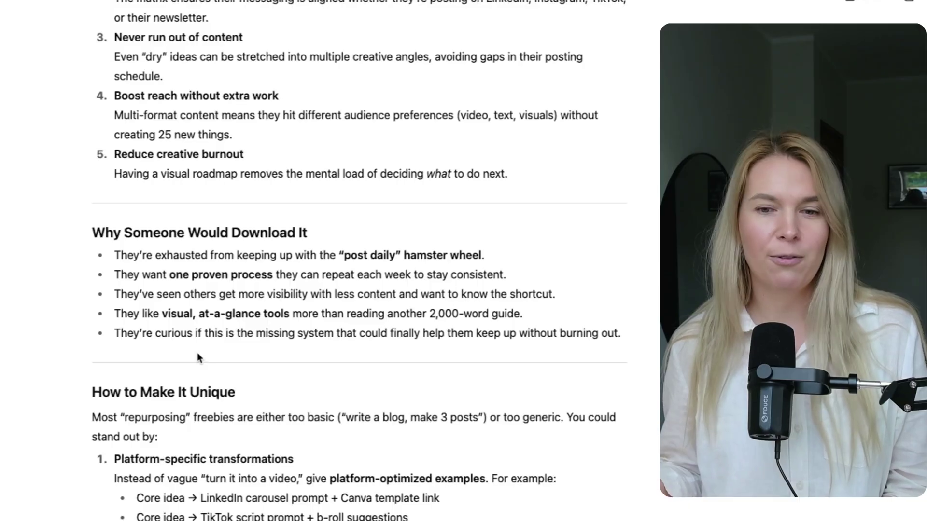
scroll(197, 355, down, 2)
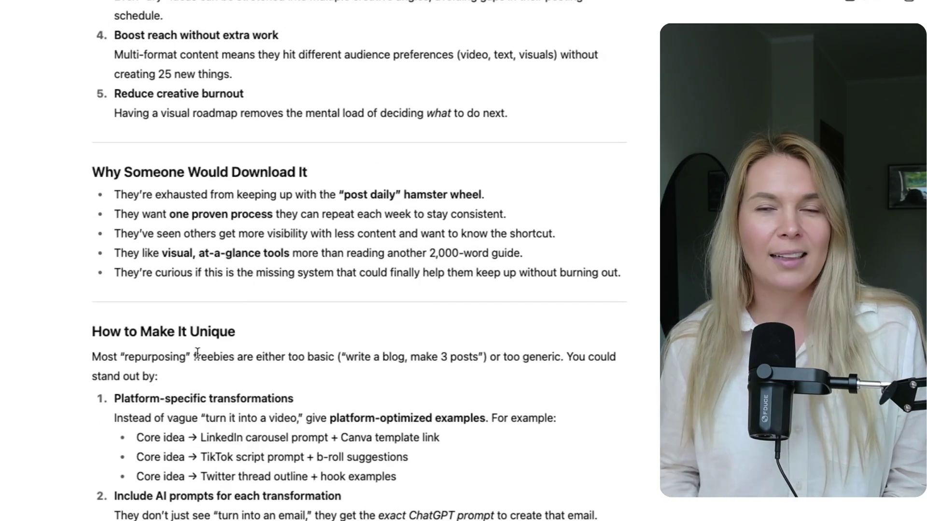
scroll(197, 355, down, 5)
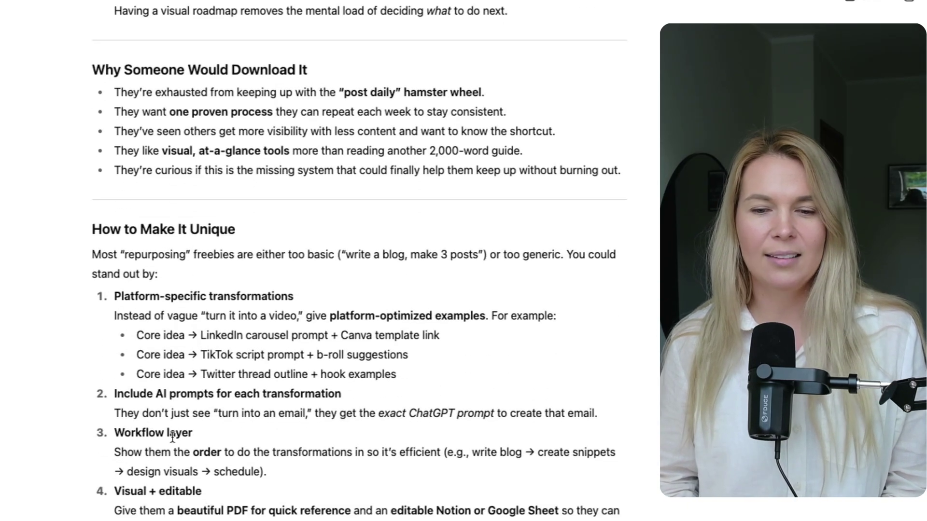
scroll(173, 437, down, 3)
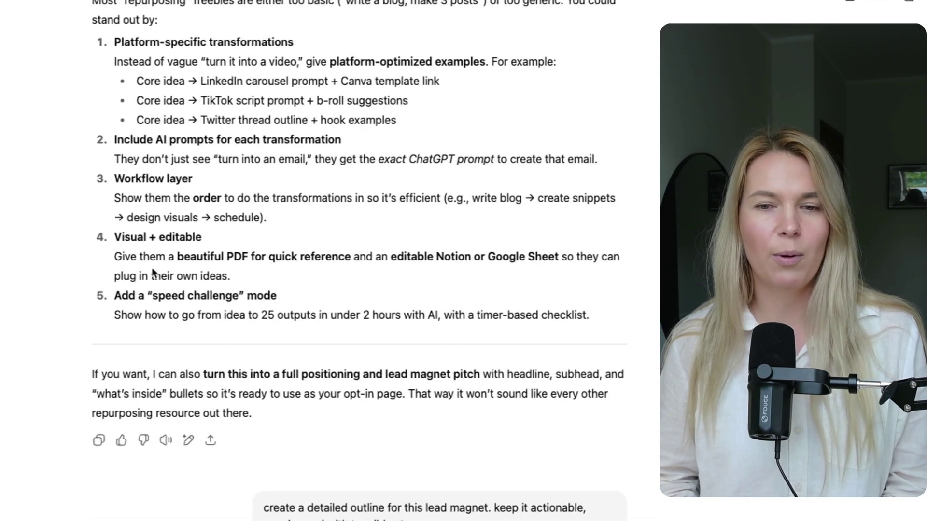
scroll(181, 338, down, 3)
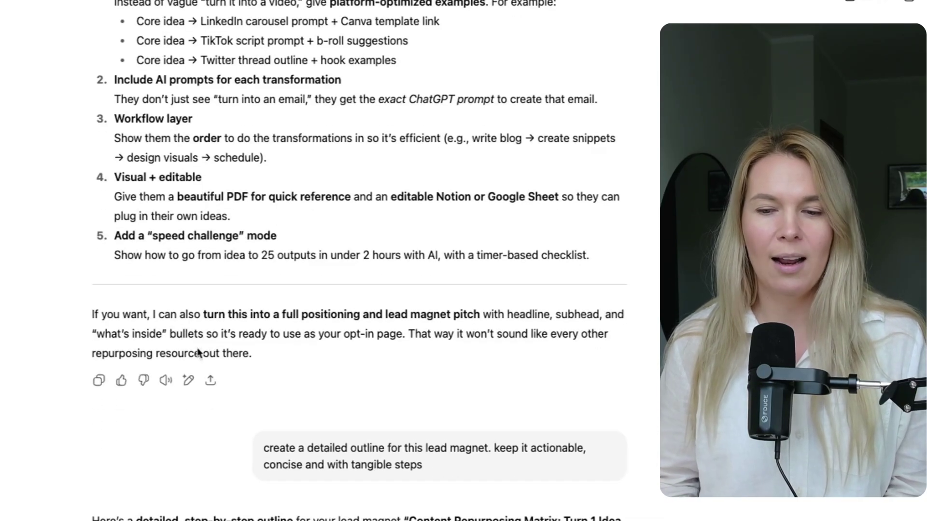
drag(264, 376, 456, 411)
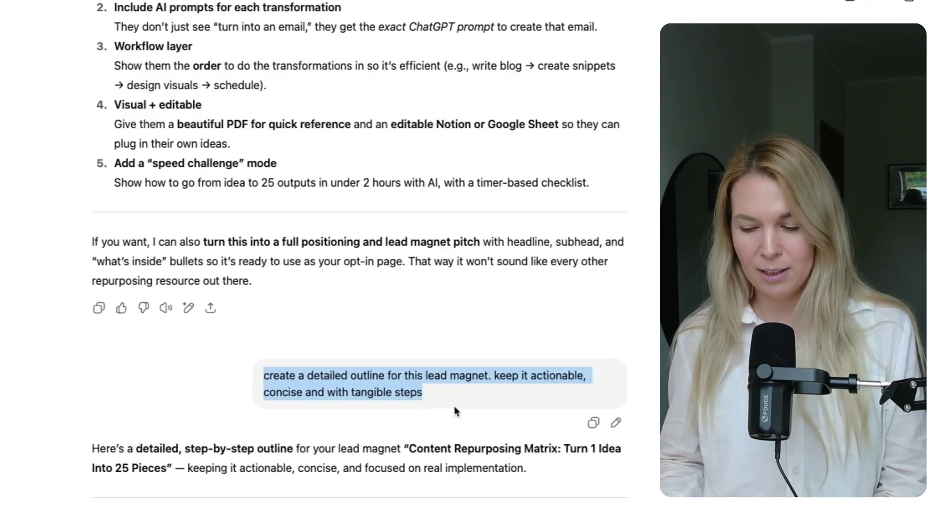
scroll(456, 411, down, 12)
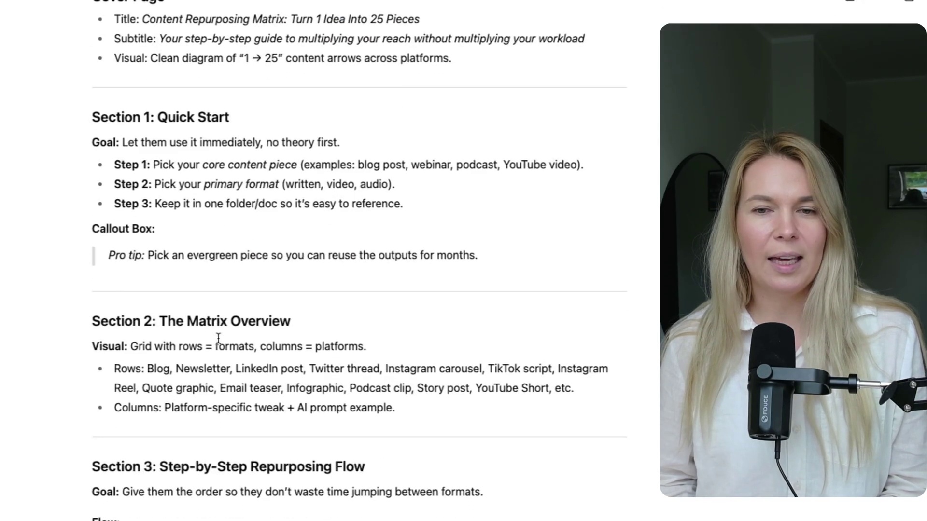
scroll(218, 338, down, 9)
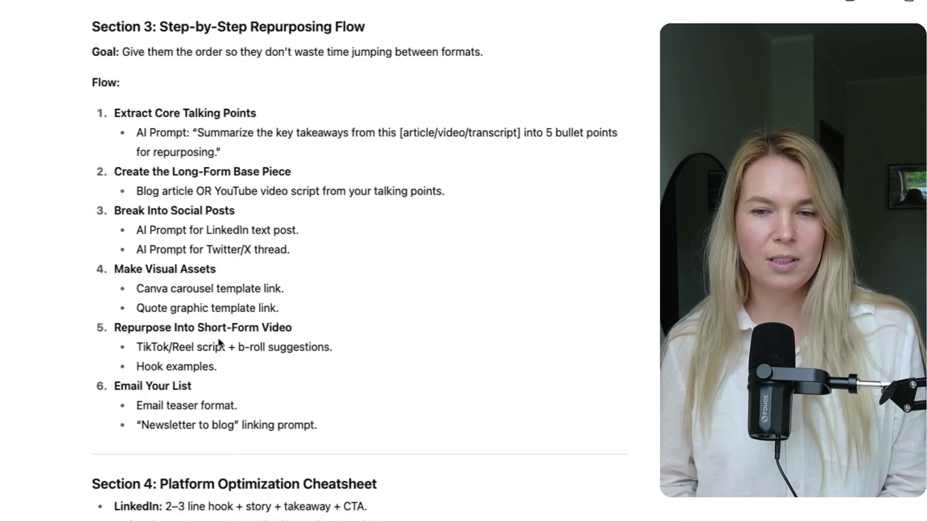
scroll(218, 342, down, 11)
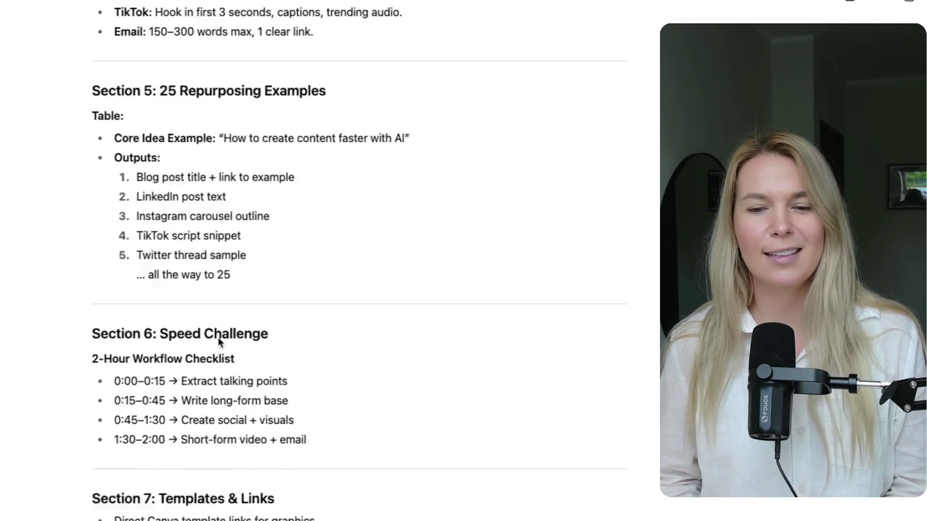
scroll(219, 341, down, 6)
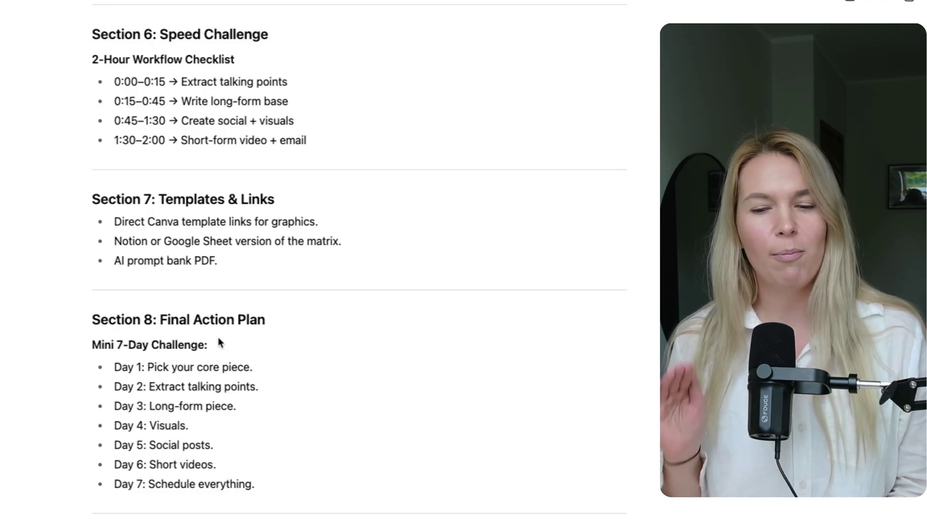
scroll(219, 342, down, 6)
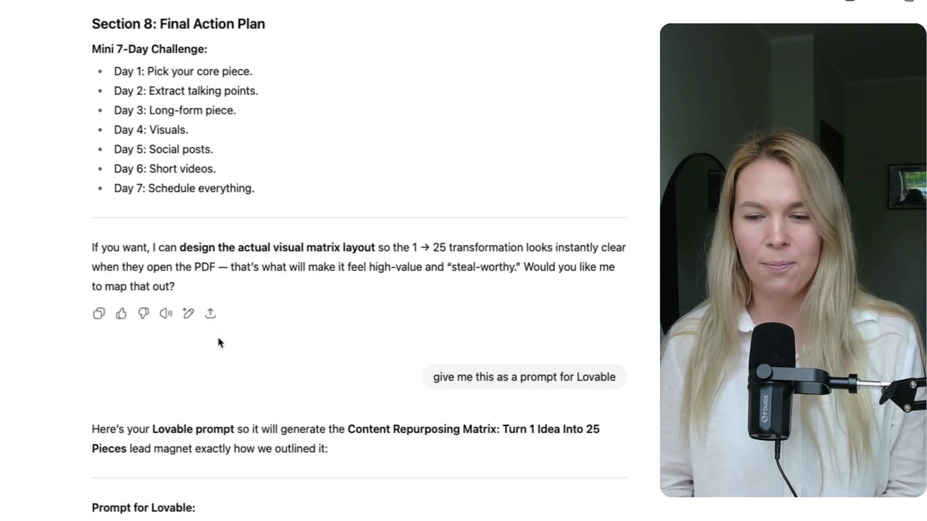
scroll(408, 279, down, 3)
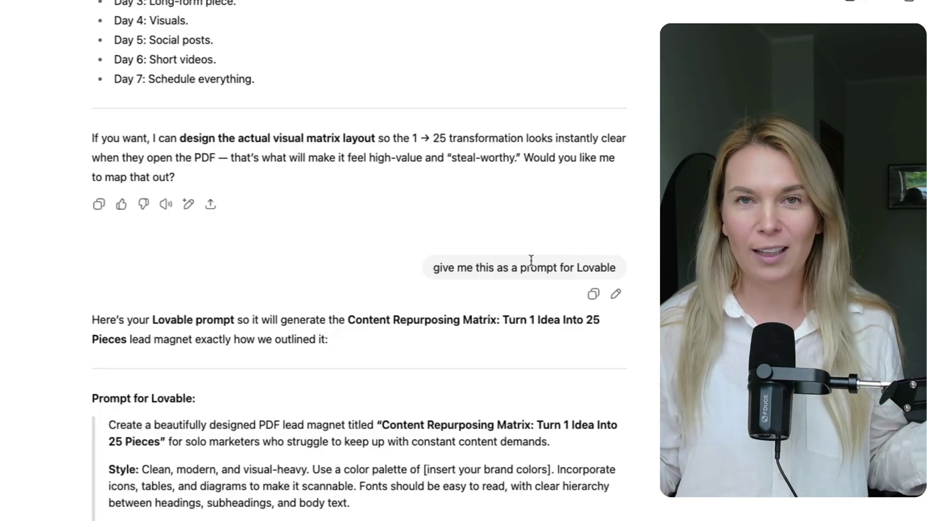
scroll(480, 414, down, 6)
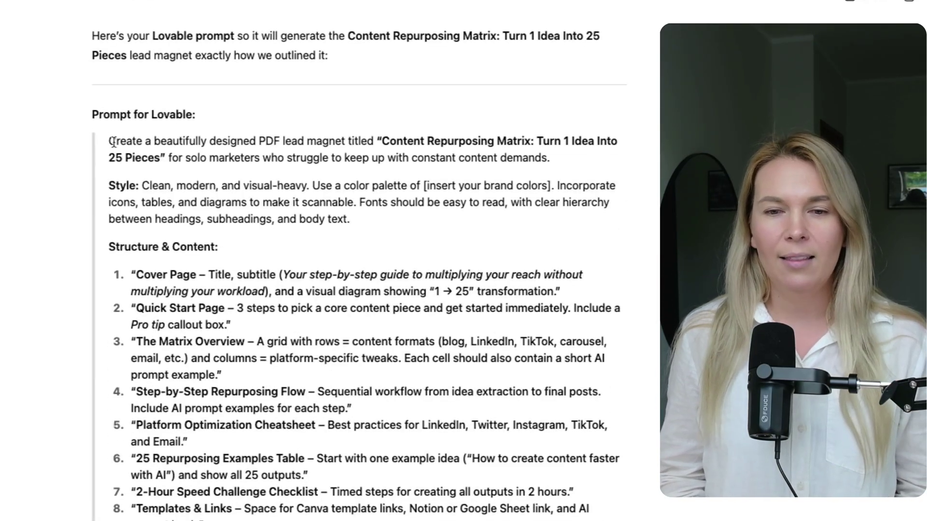
drag(108, 141, 203, 520)
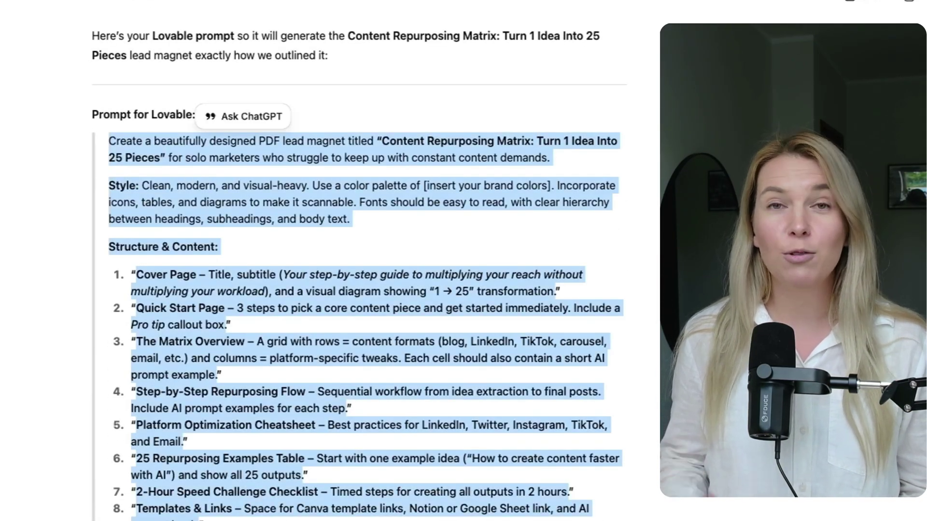
click(269, 139)
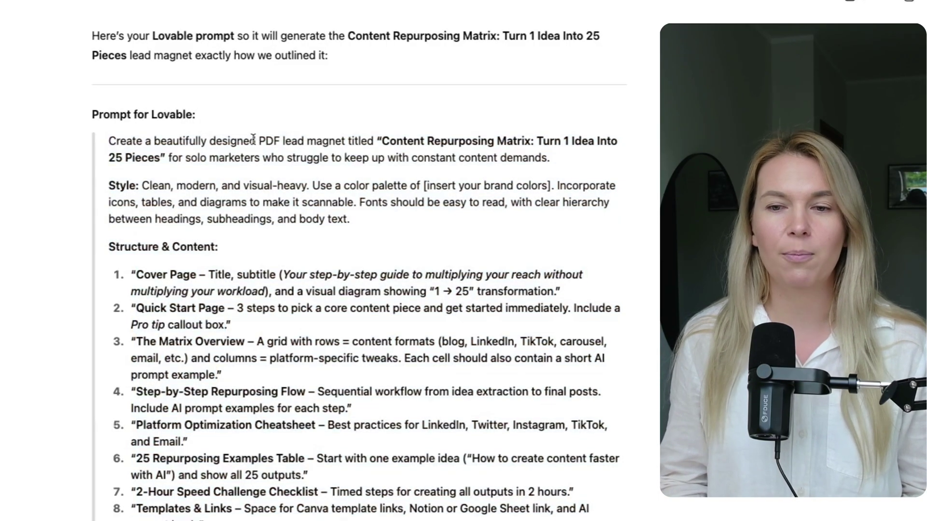
drag(256, 141, 324, 140)
click(221, 385)
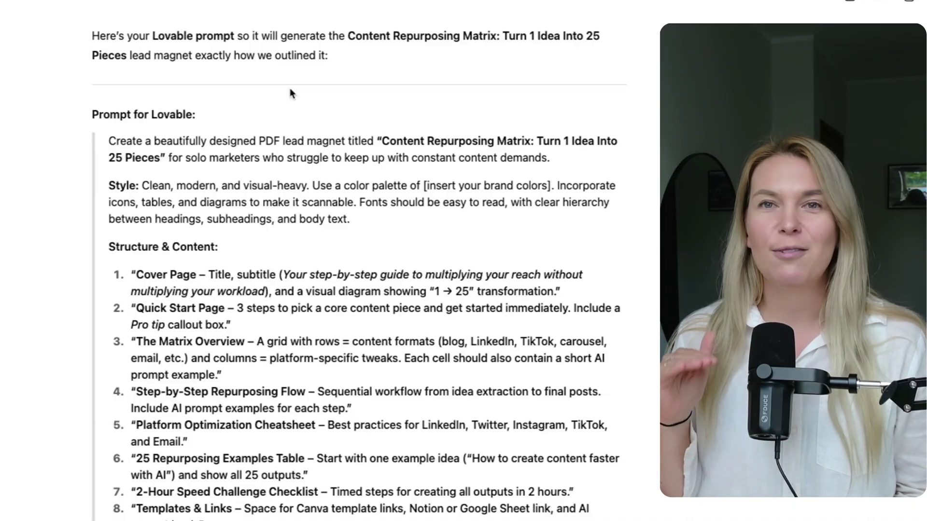
Open the content-multiplex-kit project in Lovable and check its publishing options without publishing.
click(294, 18)
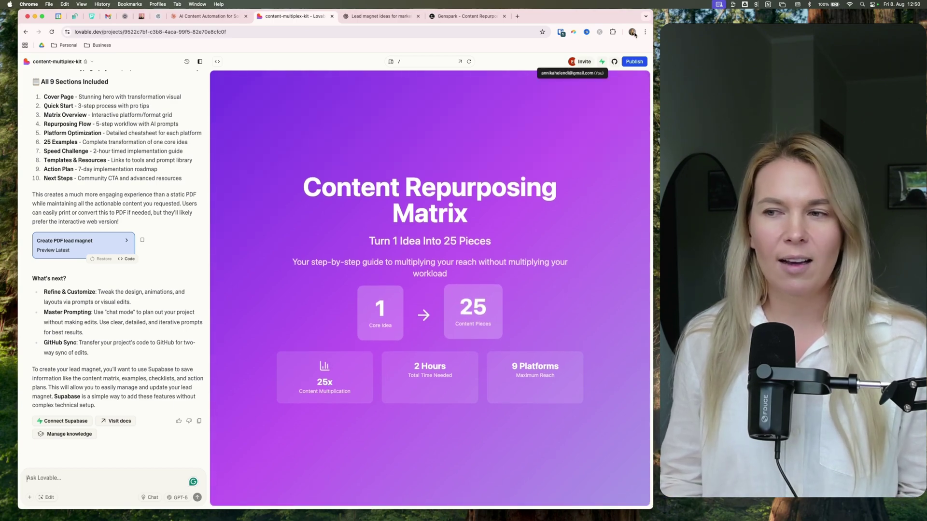
click(636, 63)
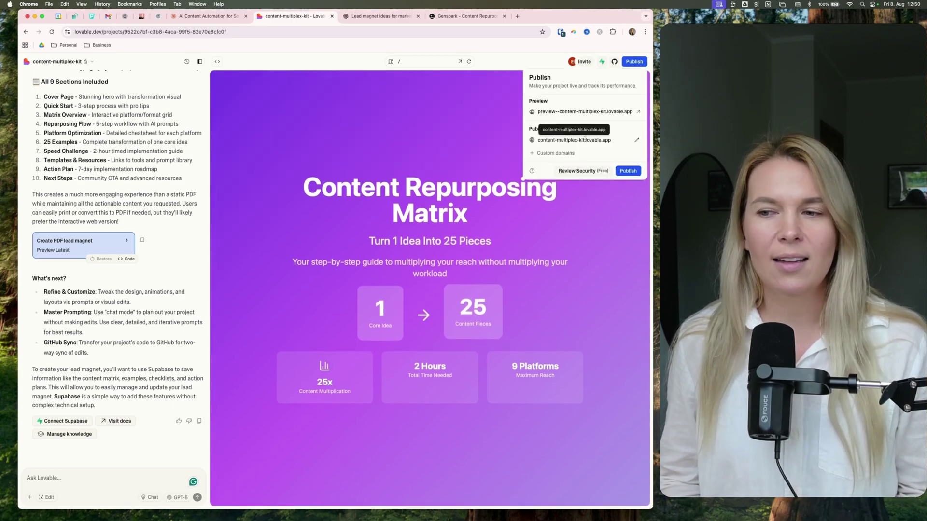
click(556, 65)
Review every section of the preview, then return to the 'Turn 1 Idea Into 25 Pieces' cover.
scroll(421, 236, down, 5)
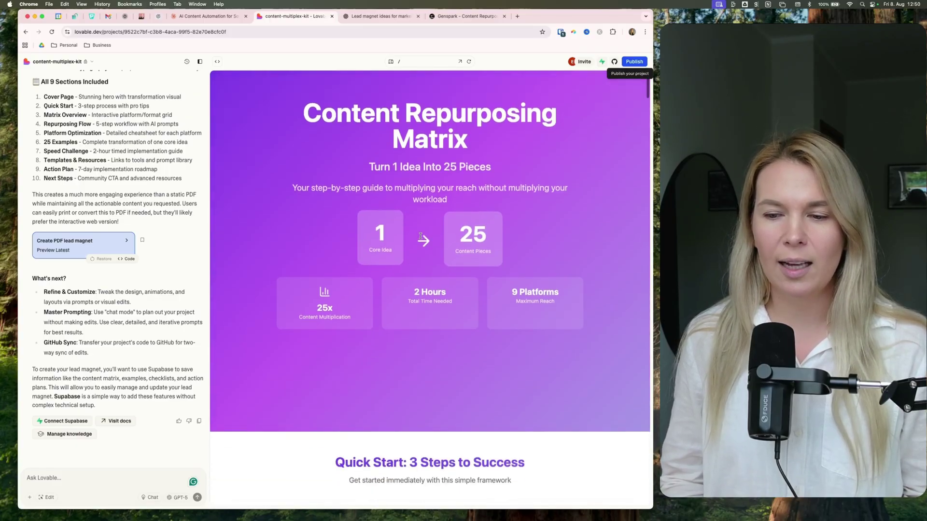
scroll(421, 236, down, 5)
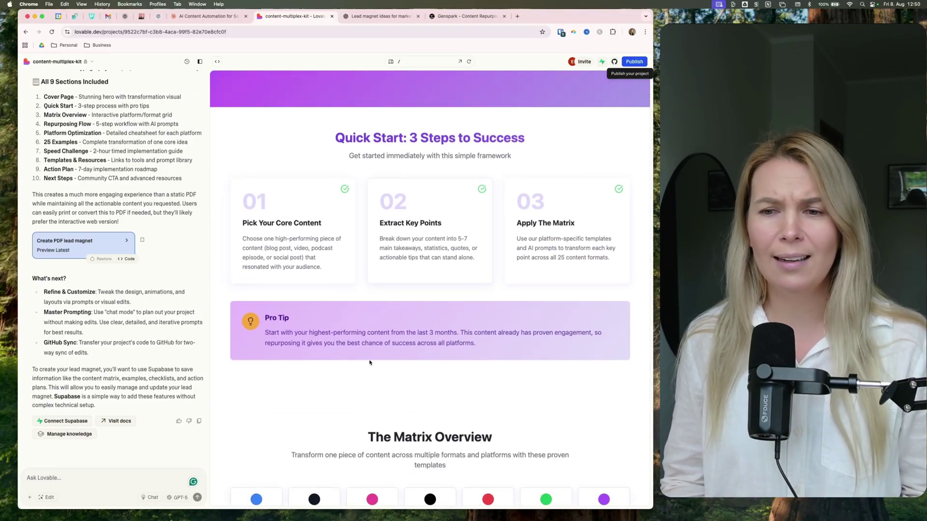
scroll(370, 362, down, 8)
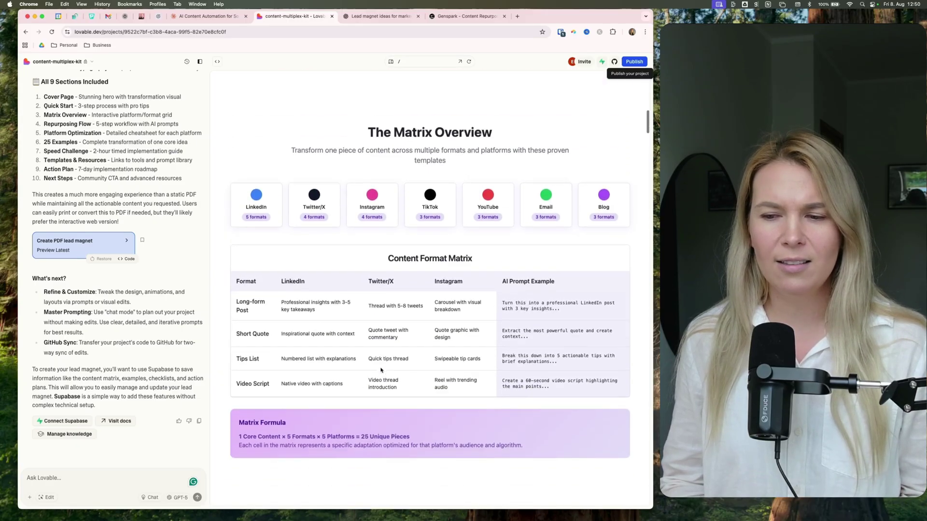
scroll(381, 370, down, 4)
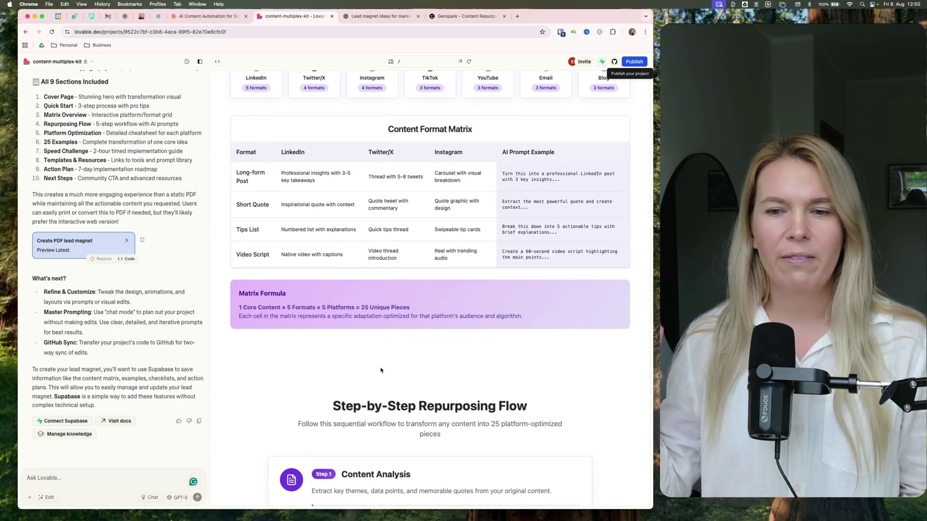
scroll(381, 370, down, 7)
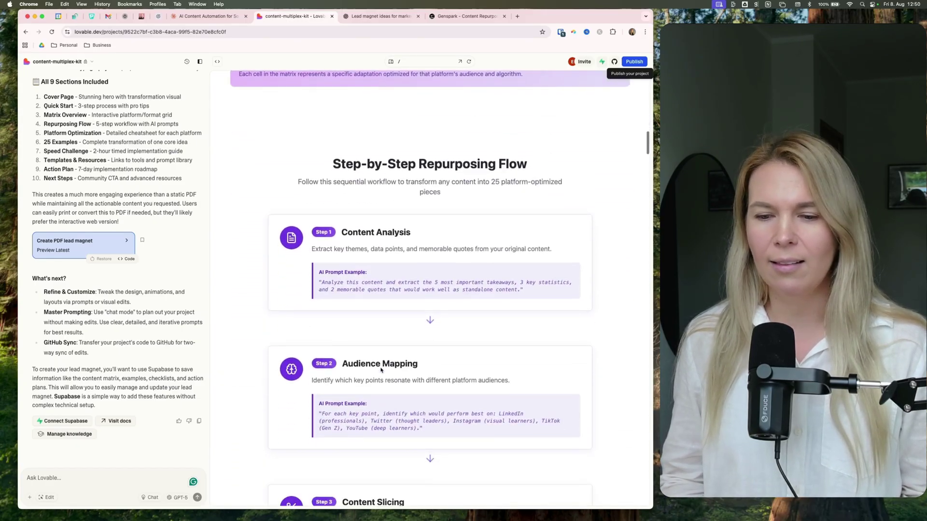
scroll(380, 370, down, 12)
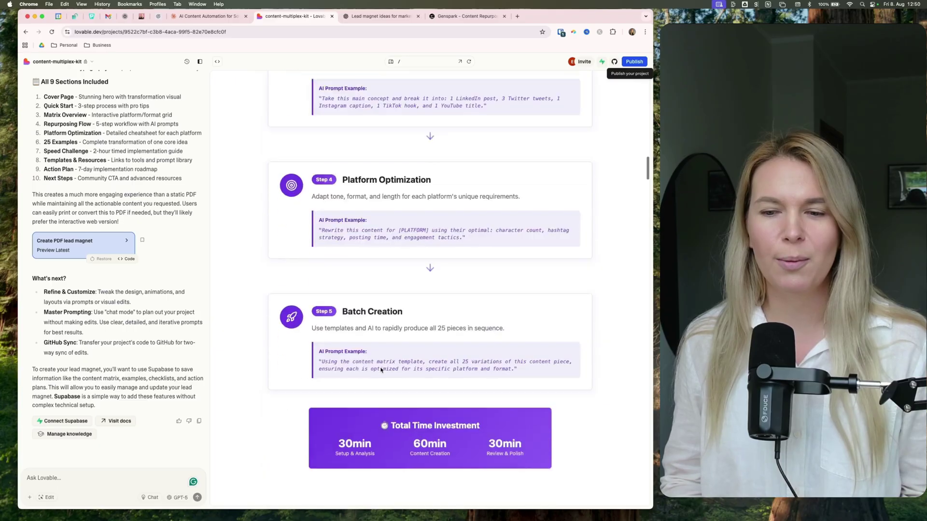
scroll(381, 370, down, 10)
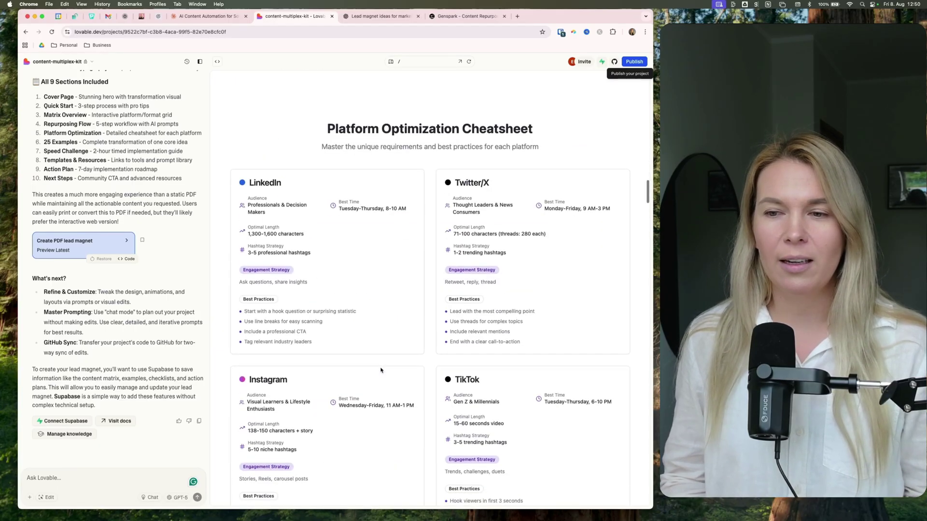
scroll(381, 370, down, 1)
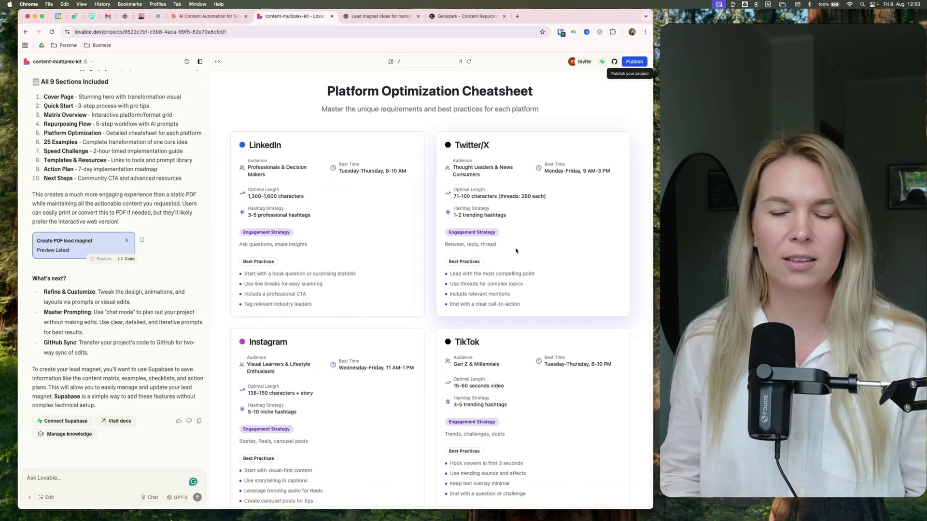
scroll(321, 382, down, 15)
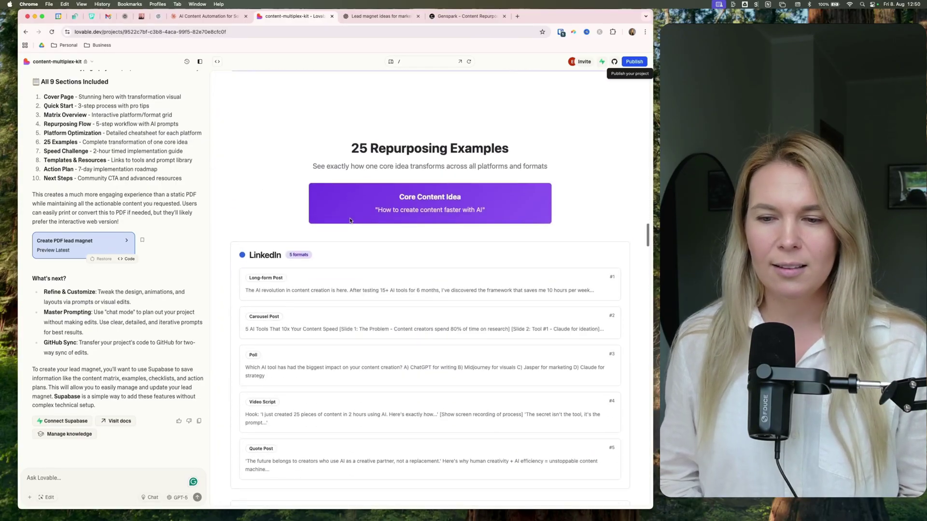
scroll(345, 255, down, 1)
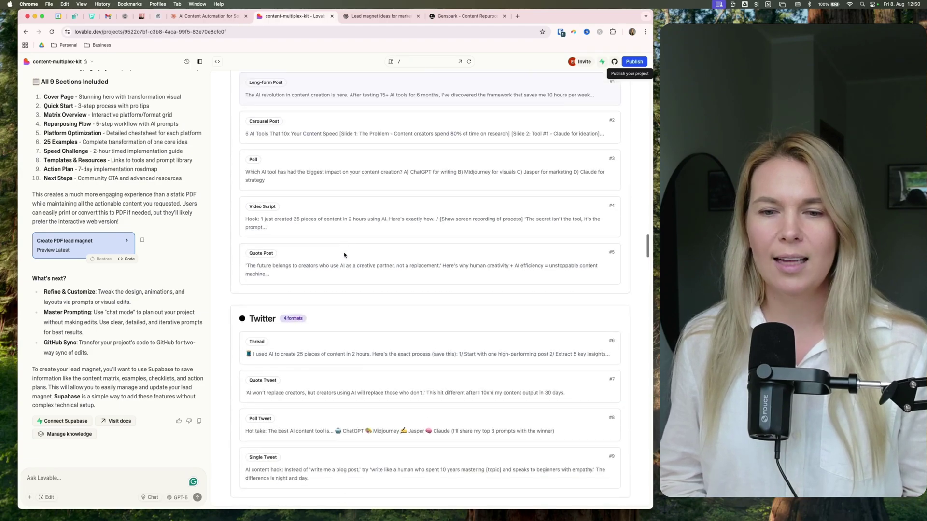
scroll(344, 255, down, 20)
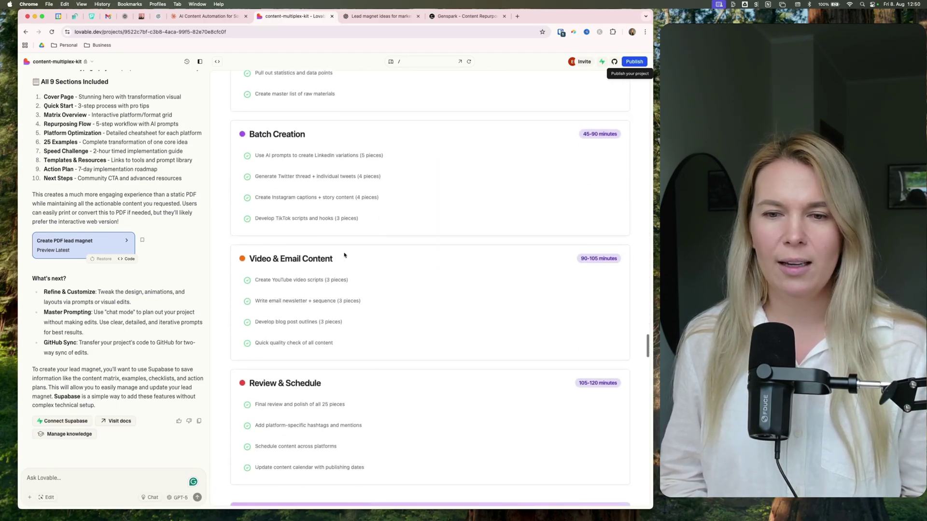
scroll(344, 255, down, 5)
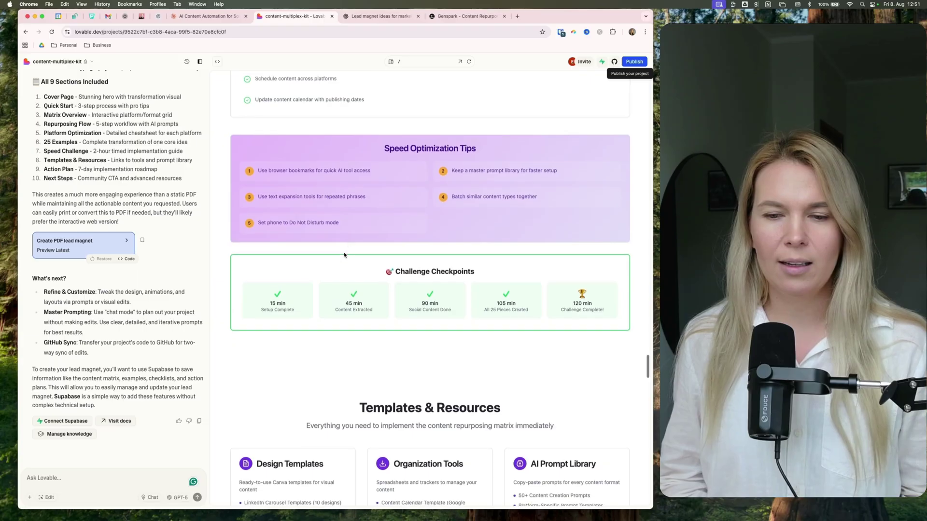
scroll(344, 255, down, 6)
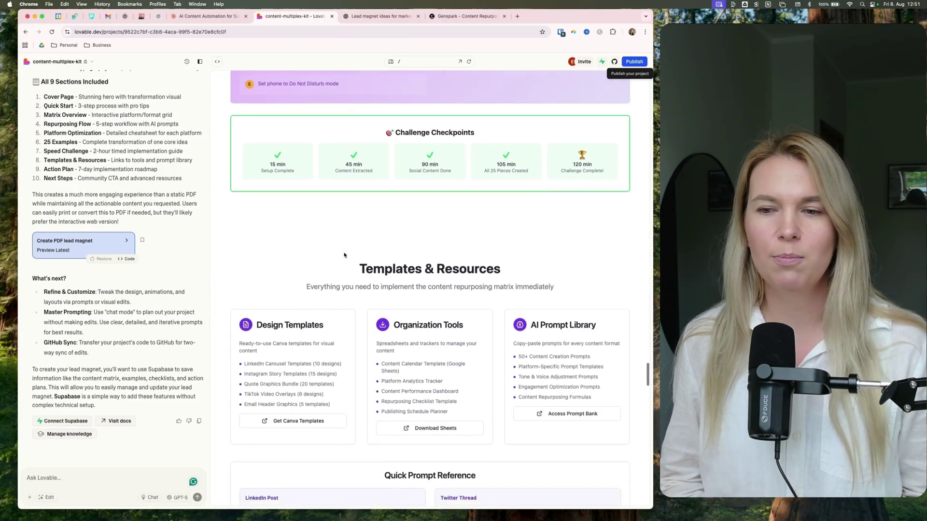
scroll(344, 255, down, 8)
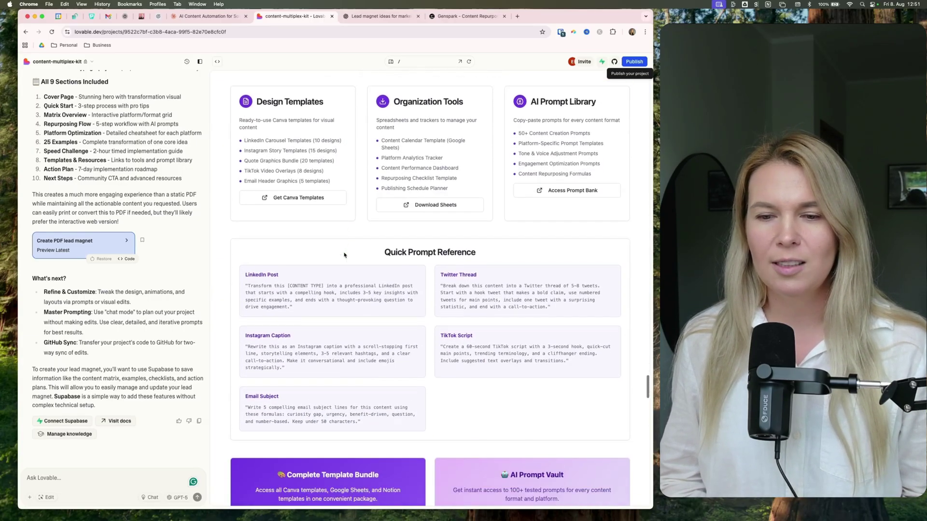
scroll(344, 255, down, 10)
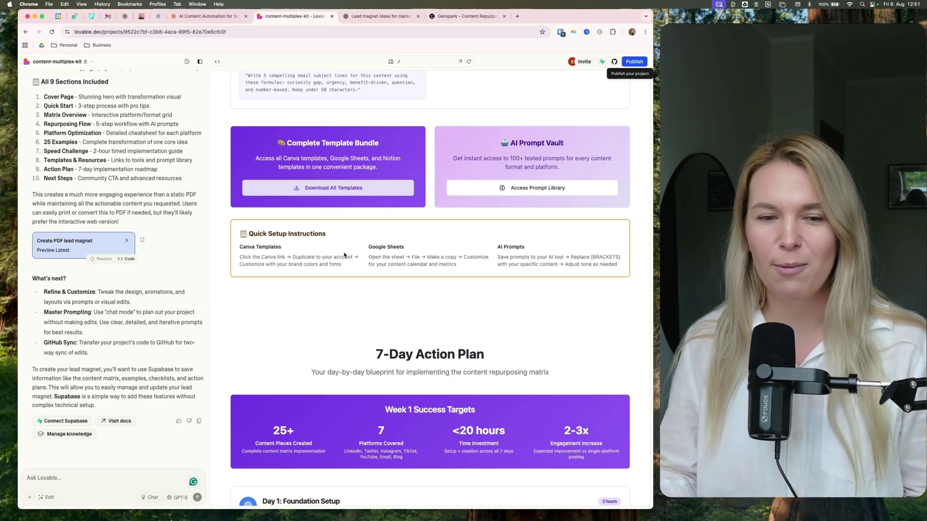
scroll(344, 255, down, 3)
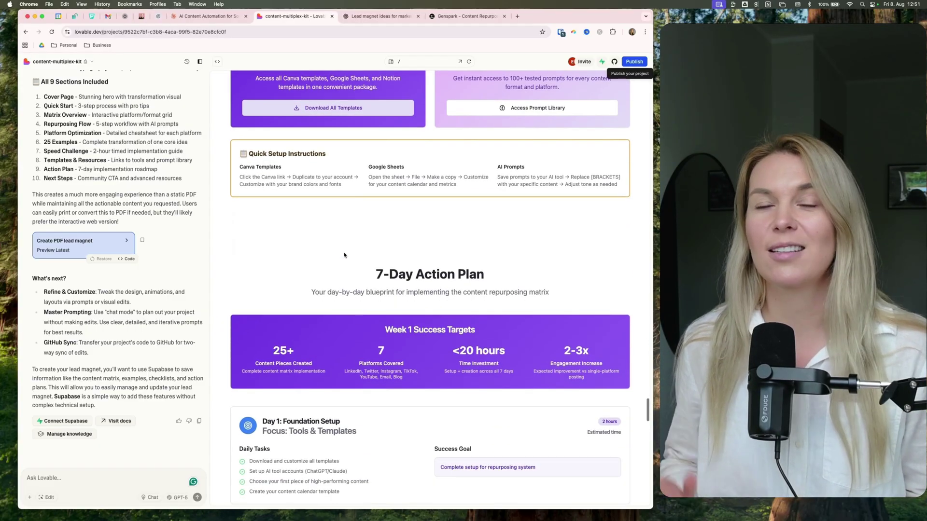
scroll(344, 255, down, 20)
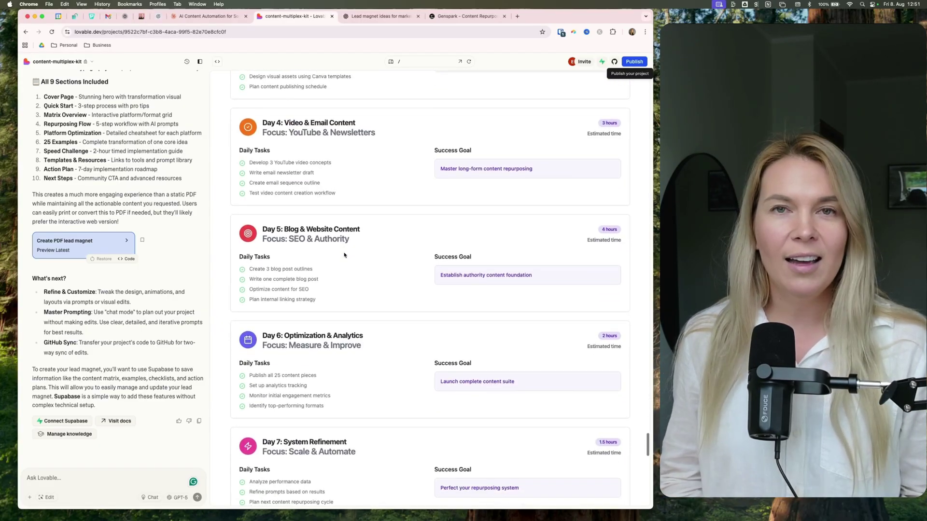
scroll(344, 255, down, 5)
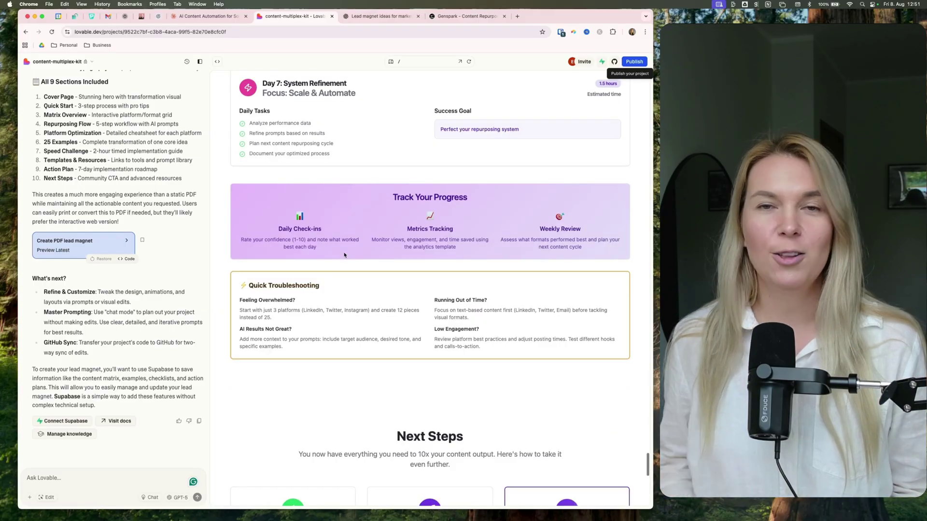
scroll(344, 255, down, 2)
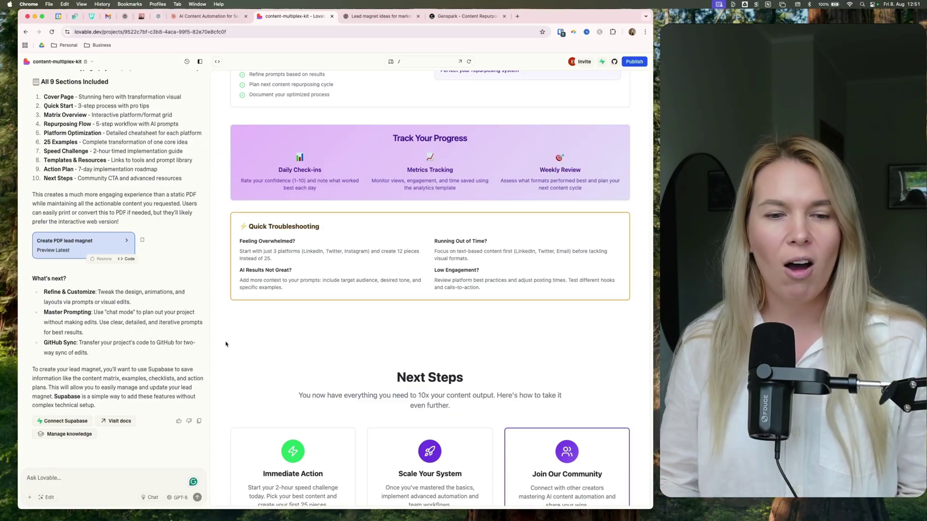
scroll(456, 196, up, 5)
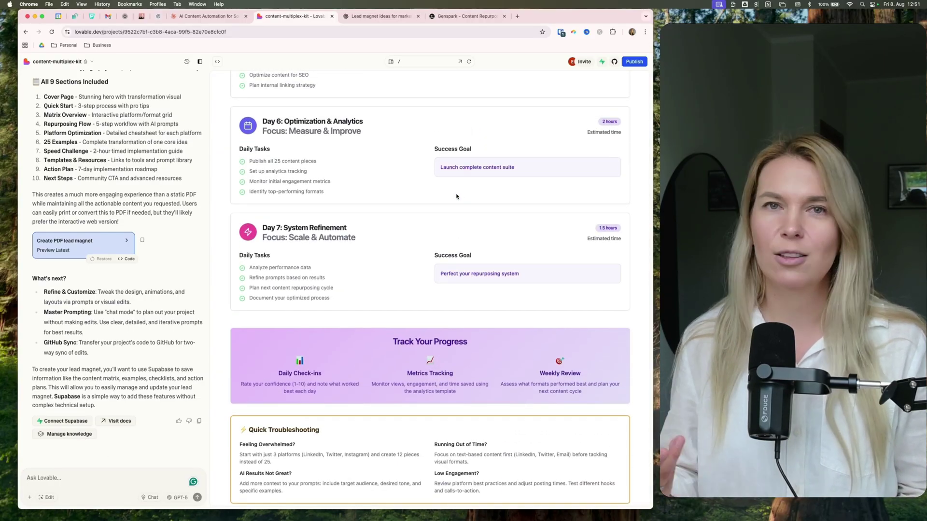
scroll(456, 196, up, 8)
scroll(456, 197, up, 20)
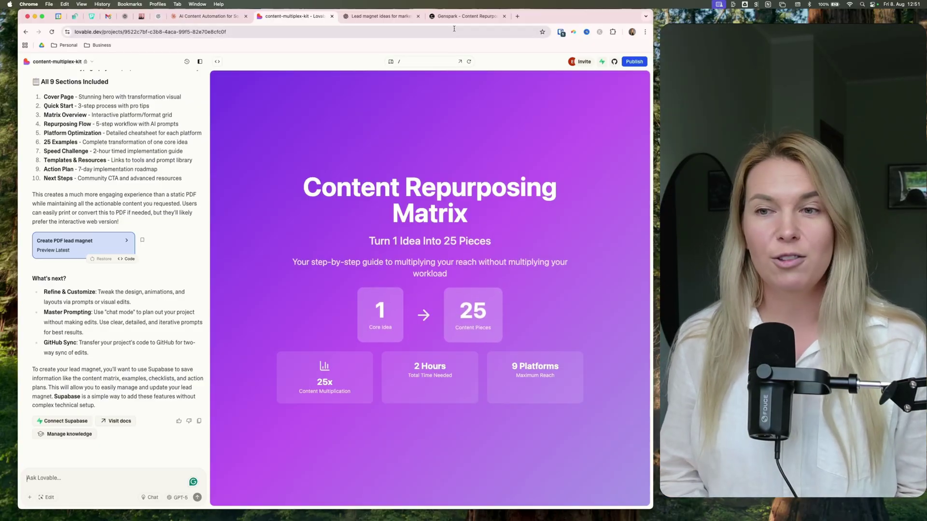
Read through Genspark's 'Content Repurposing Matrix: Solo Marketers' Step-by-Step Guide' document.
click(466, 16)
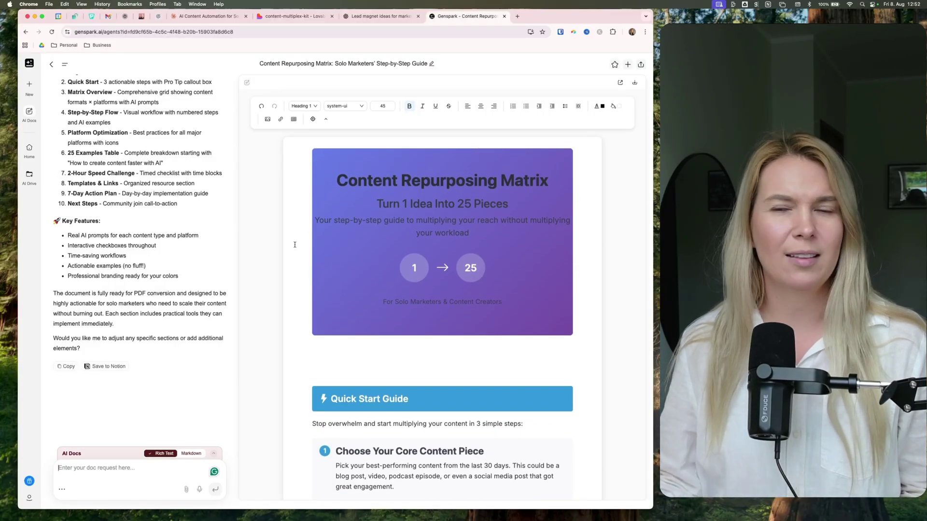
scroll(391, 288, down, 5)
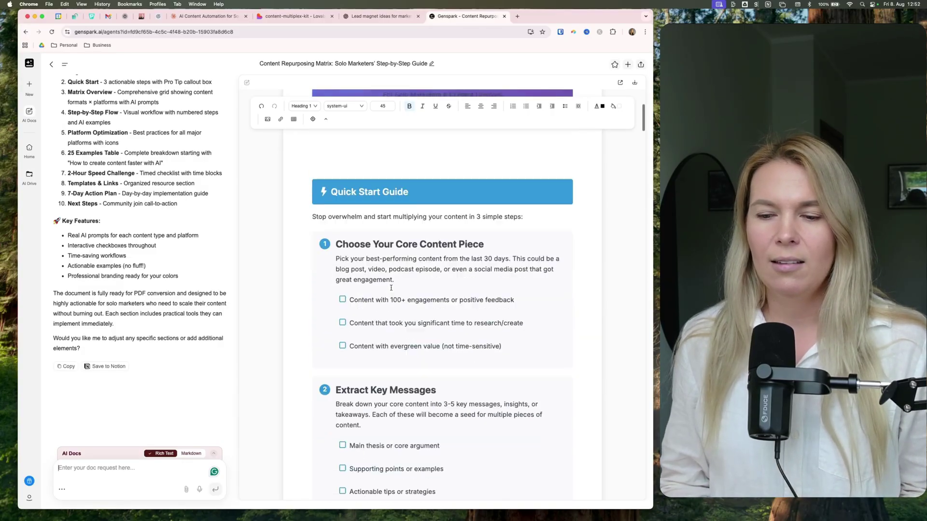
scroll(391, 288, down, 1)
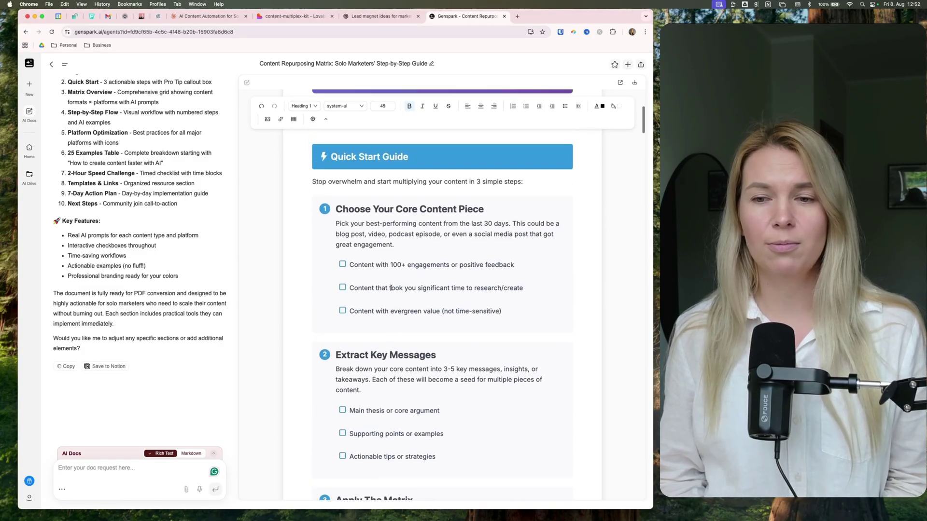
scroll(391, 287, down, 5)
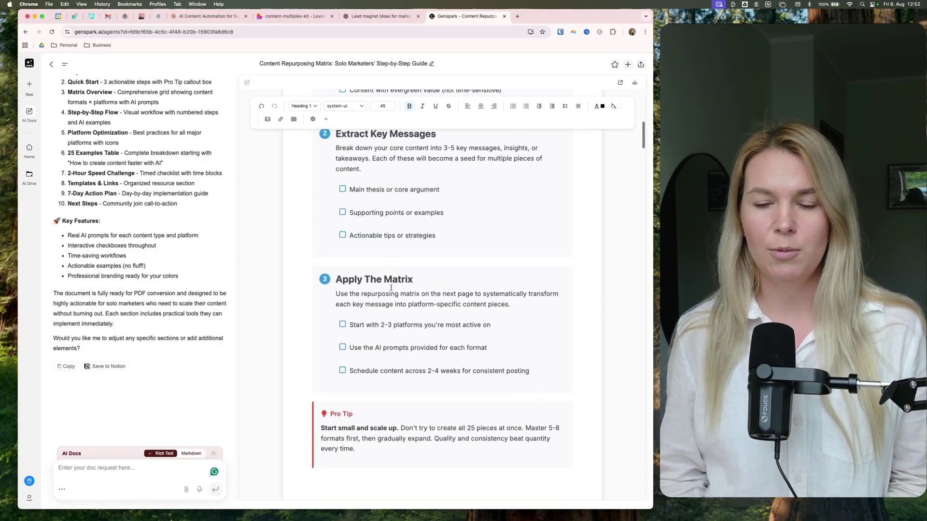
scroll(391, 288, down, 8)
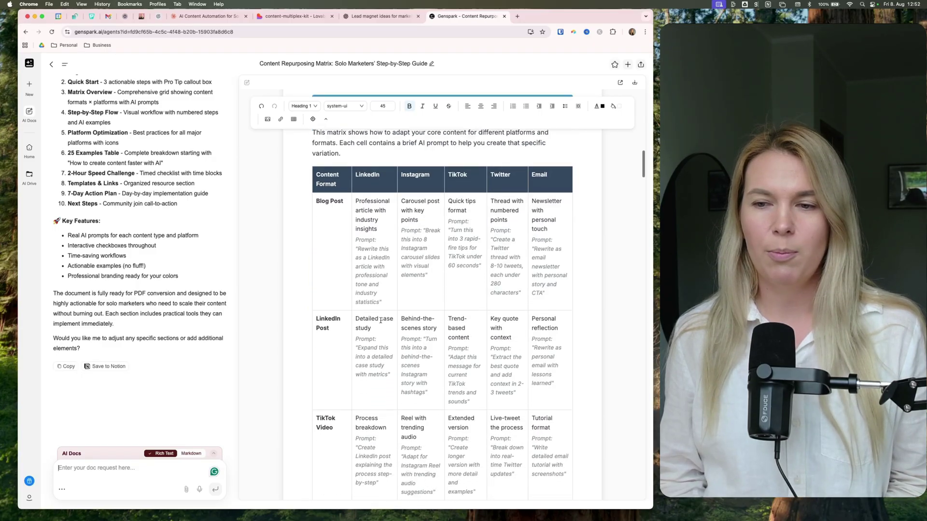
scroll(381, 321, down, 1)
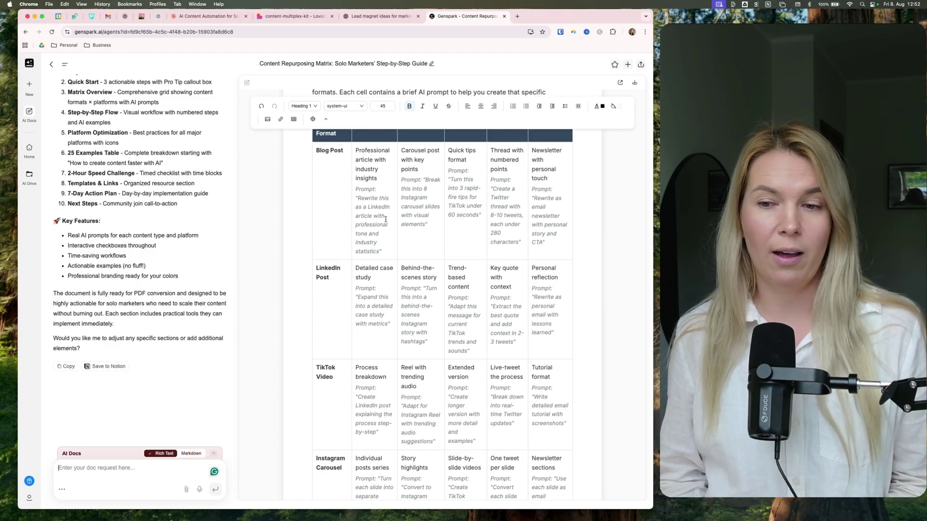
scroll(386, 220, down, 10)
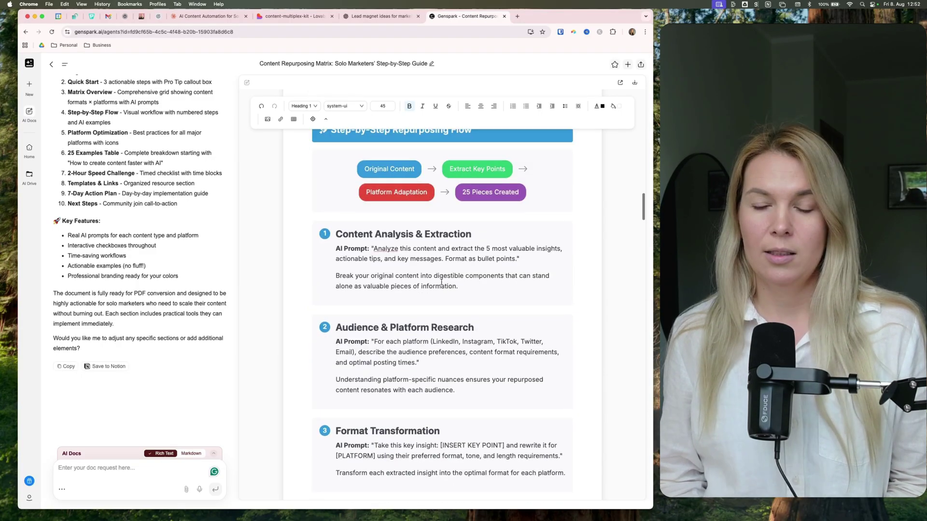
scroll(441, 282, down, 12)
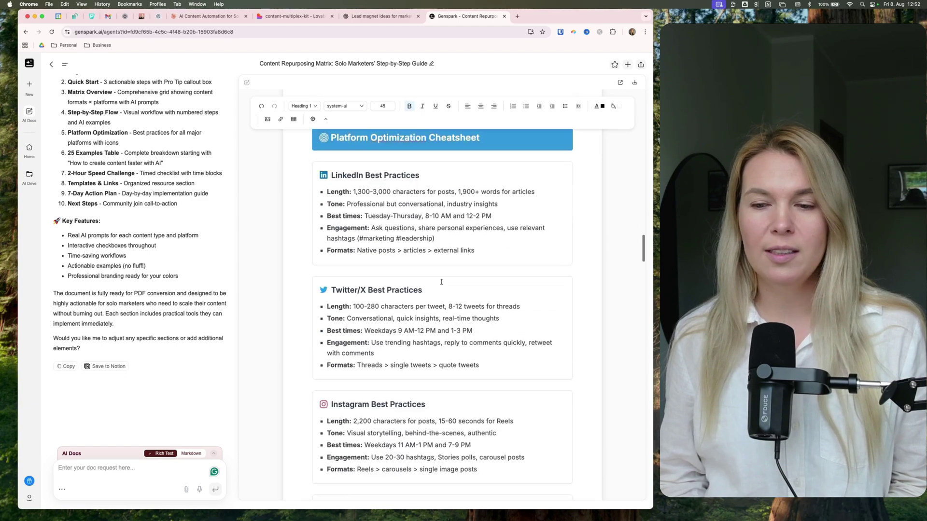
scroll(442, 282, down, 3)
scroll(441, 282, up, 3)
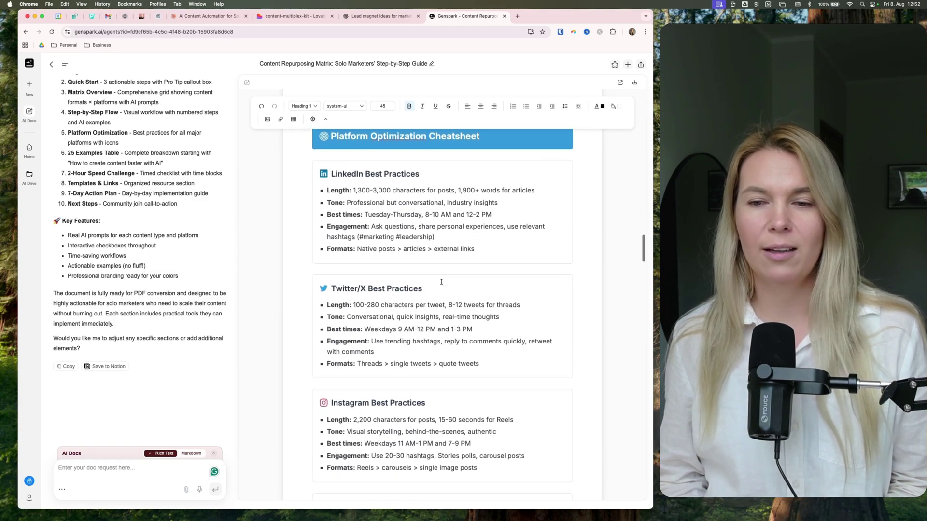
scroll(441, 282, down, 12)
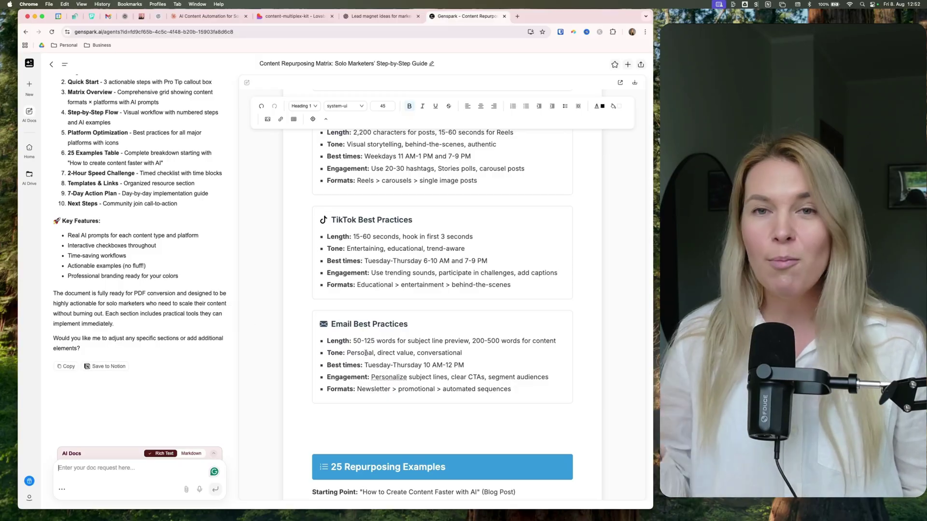
scroll(366, 353, down, 15)
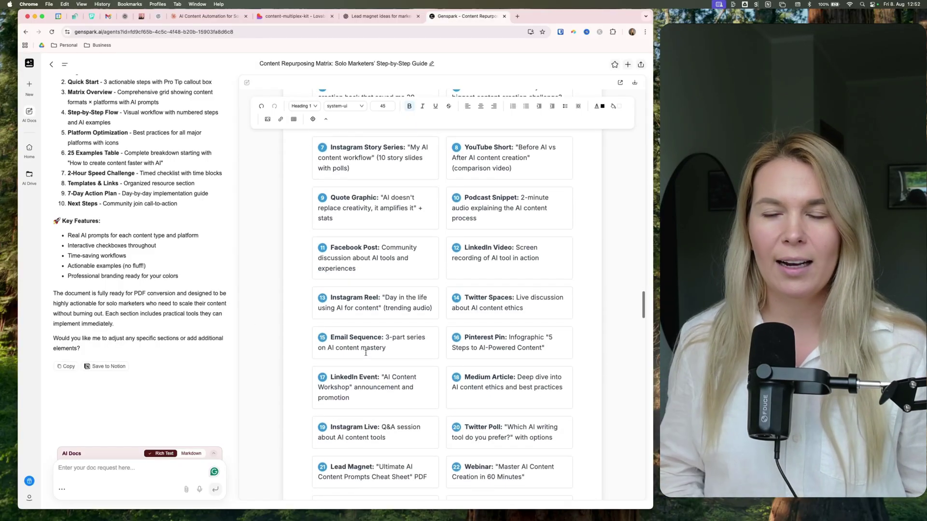
scroll(366, 353, down, 2)
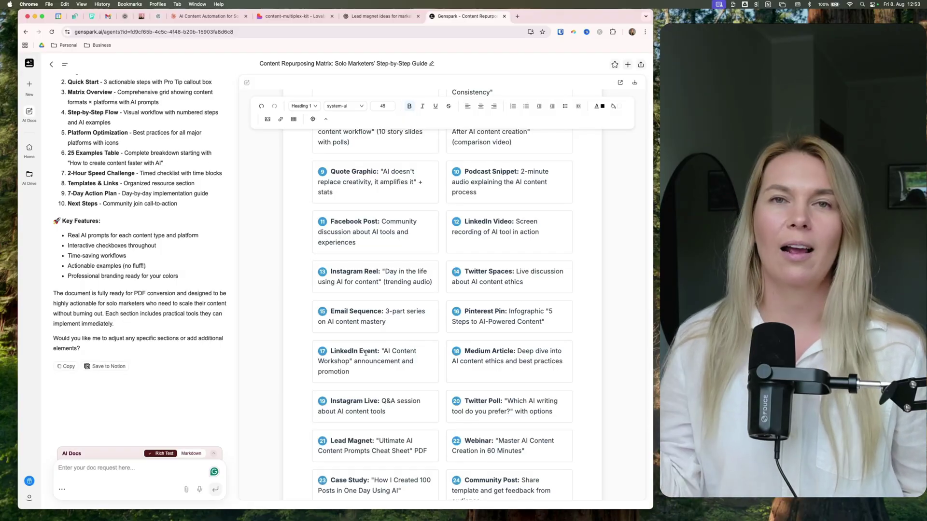
scroll(366, 353, down, 15)
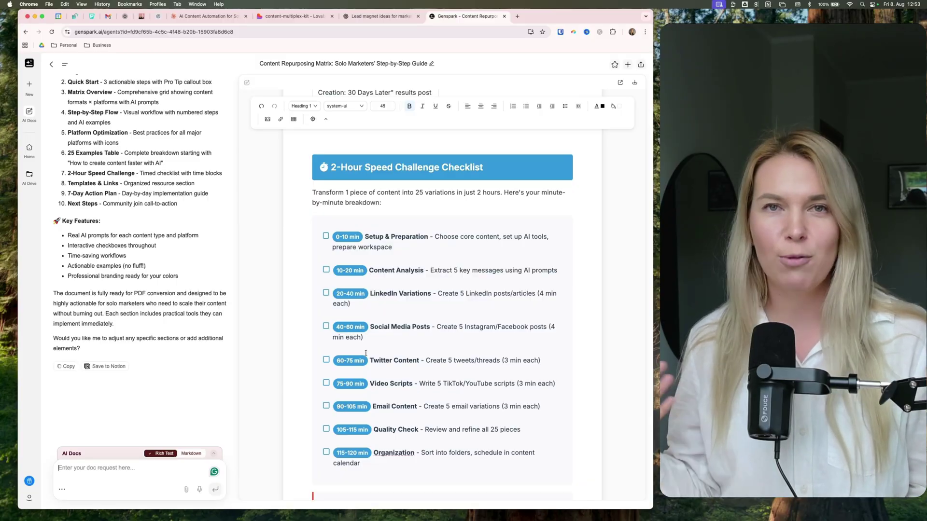
scroll(366, 353, down, 20)
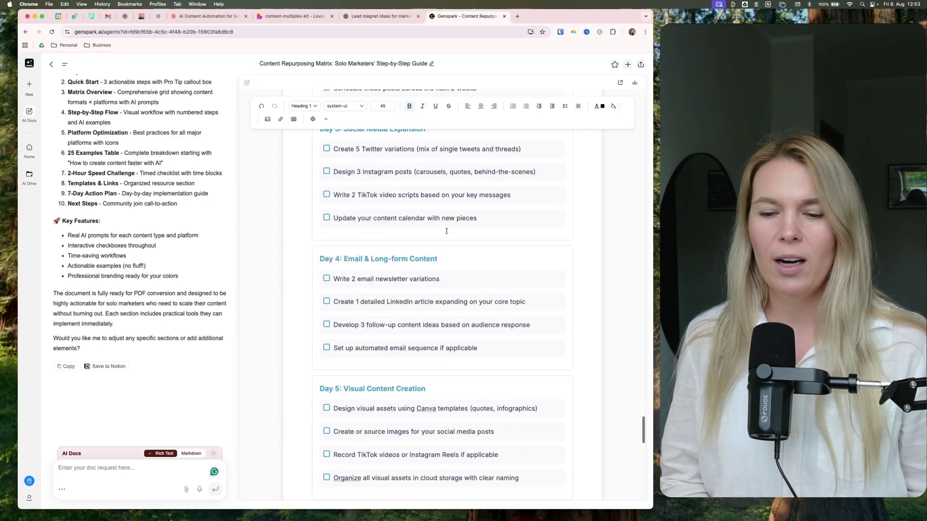
scroll(446, 231, down, 6)
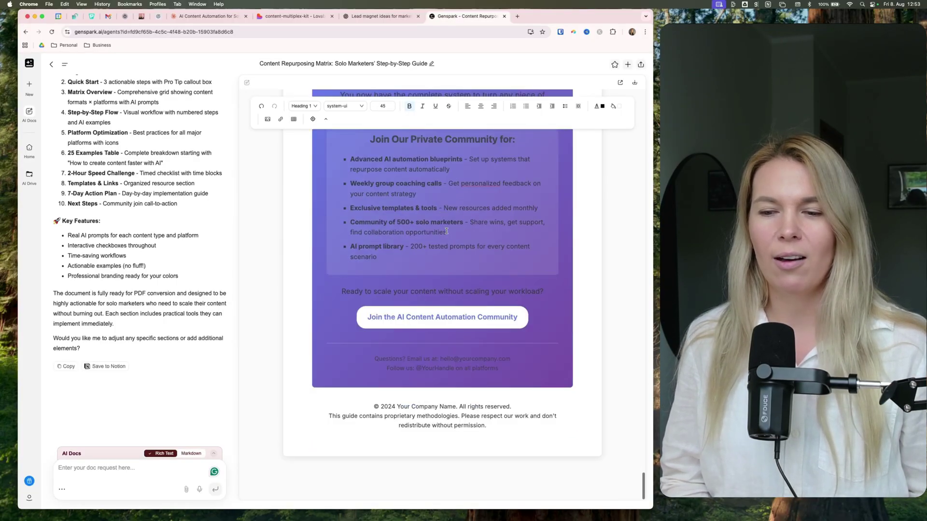
scroll(446, 231, up, 4)
scroll(447, 231, up, 6)
Export the Genspark guide as PDF, skim the 20-page PDF, then return to the Lovable preview.
click(635, 82)
click(545, 111)
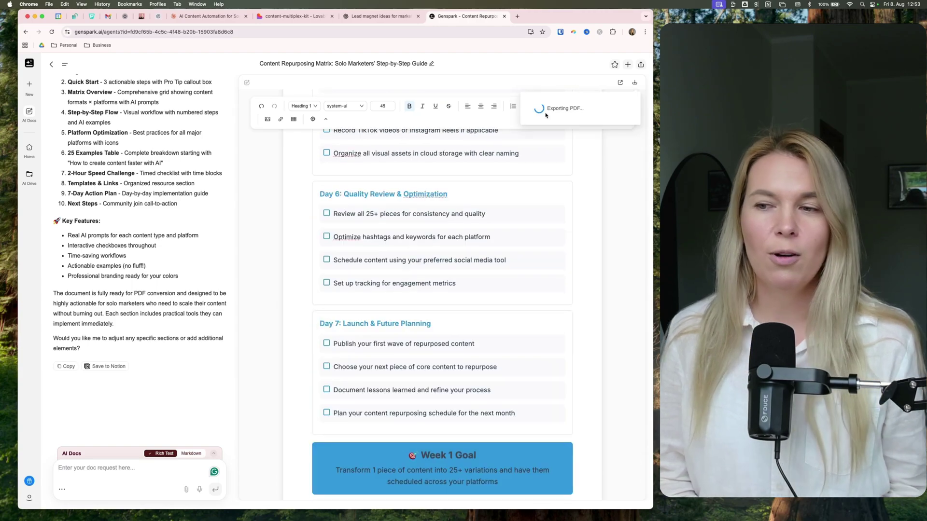
scroll(275, 263, down, 8)
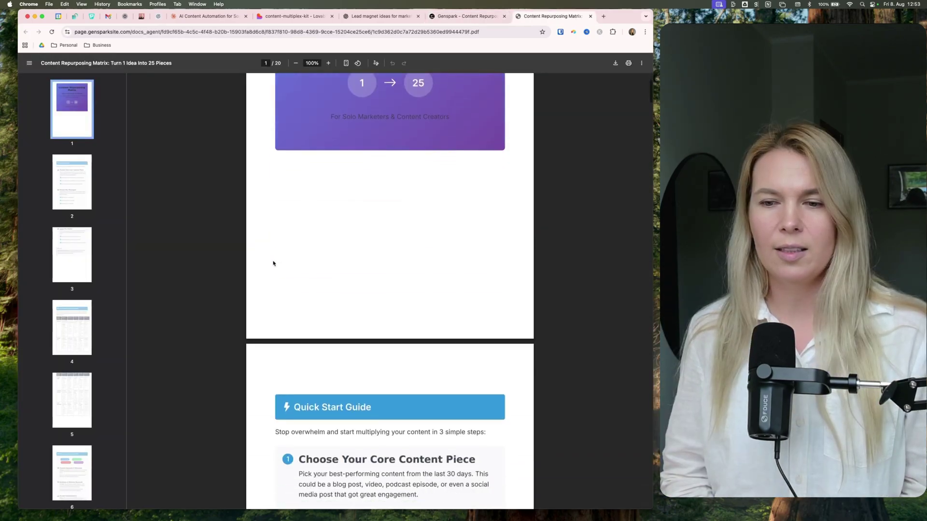
scroll(274, 263, down, 6)
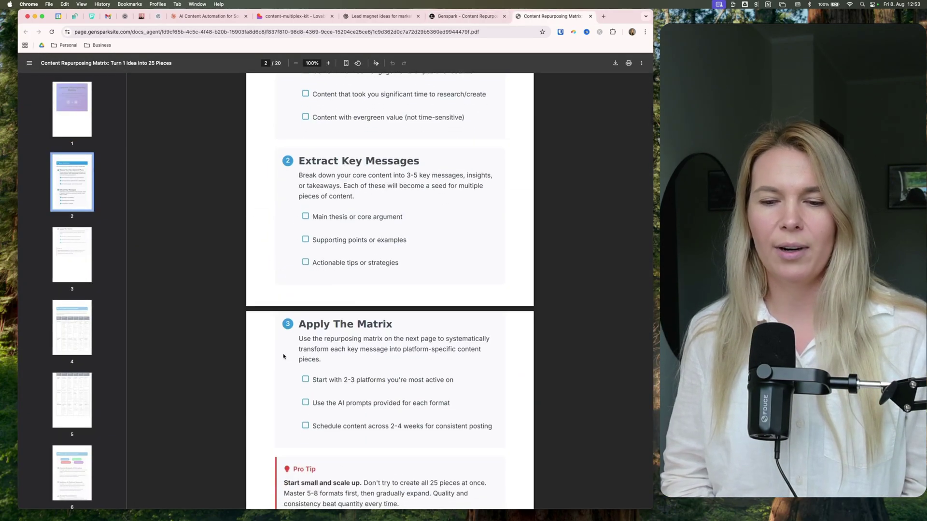
scroll(284, 357, down, 7)
scroll(283, 357, down, 12)
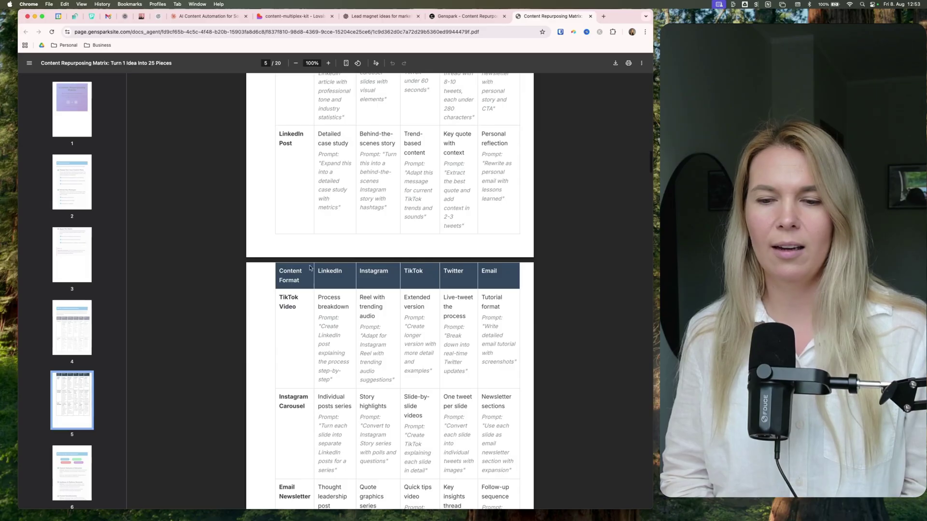
scroll(337, 346, down, 15)
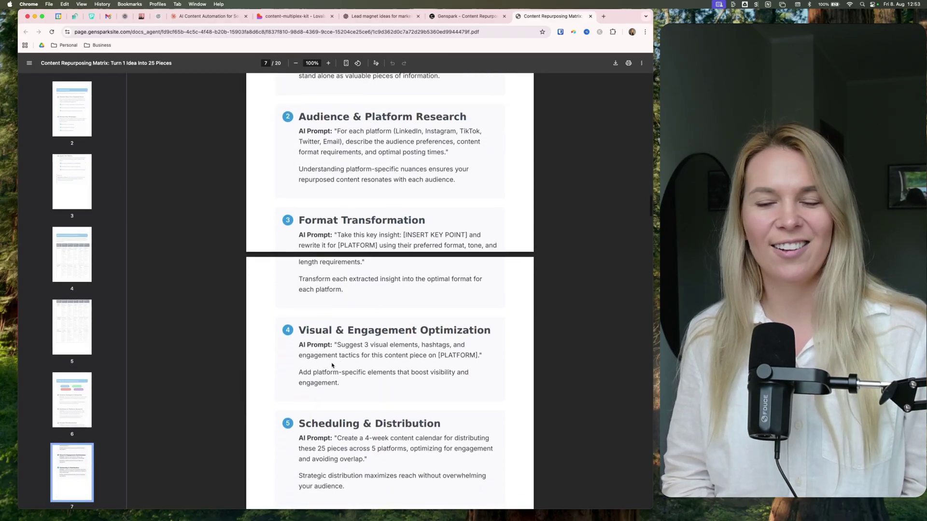
scroll(421, 129, down, 5)
click(466, 16)
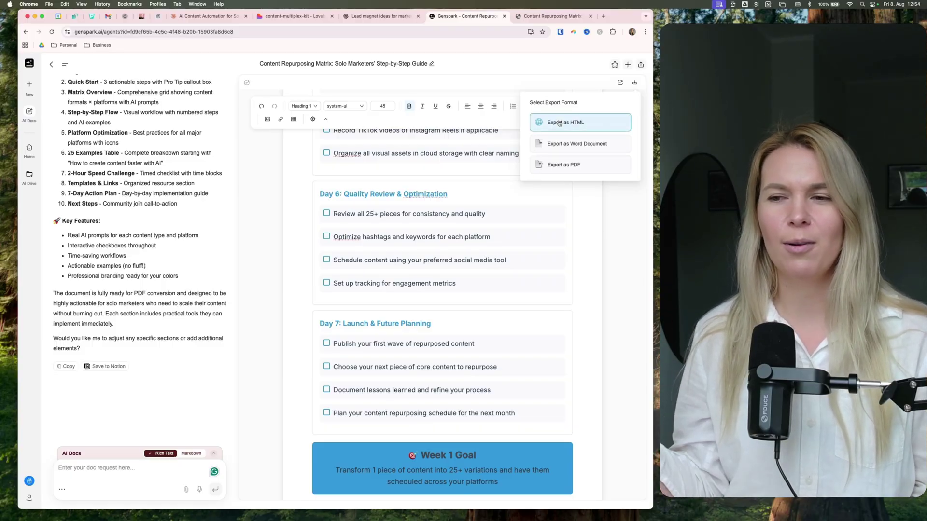
click(552, 16)
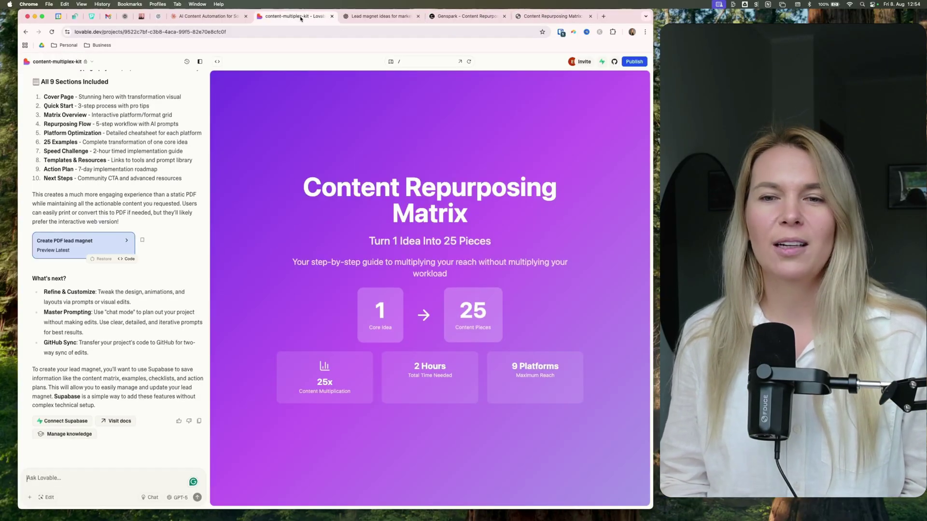
click(296, 16)
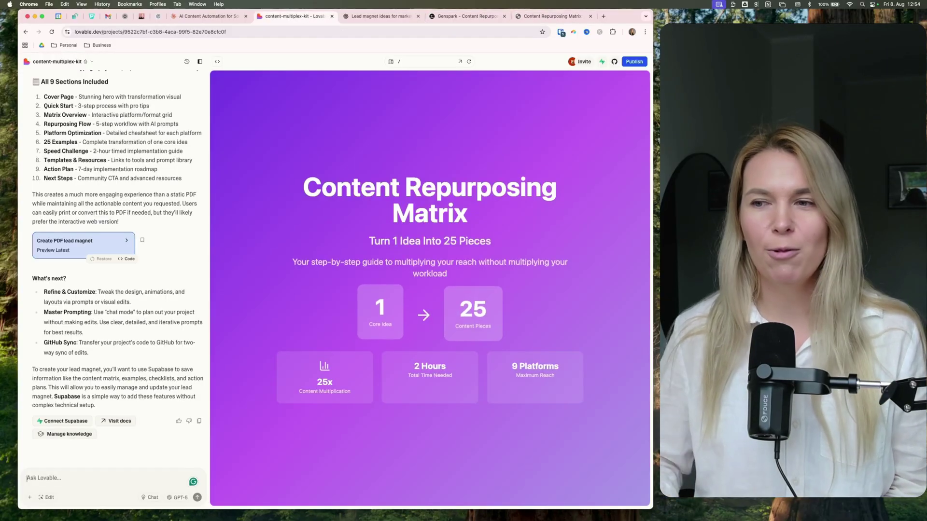
click(634, 62)
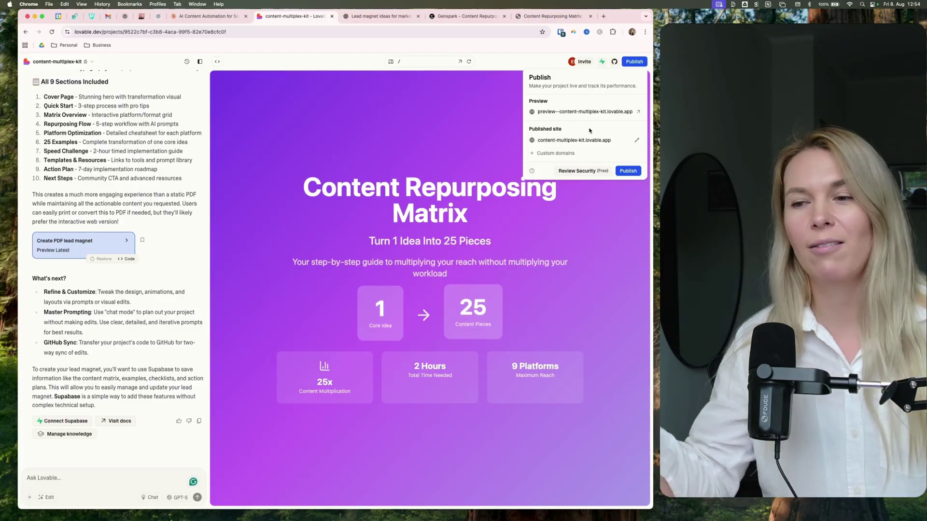
click(470, 127)
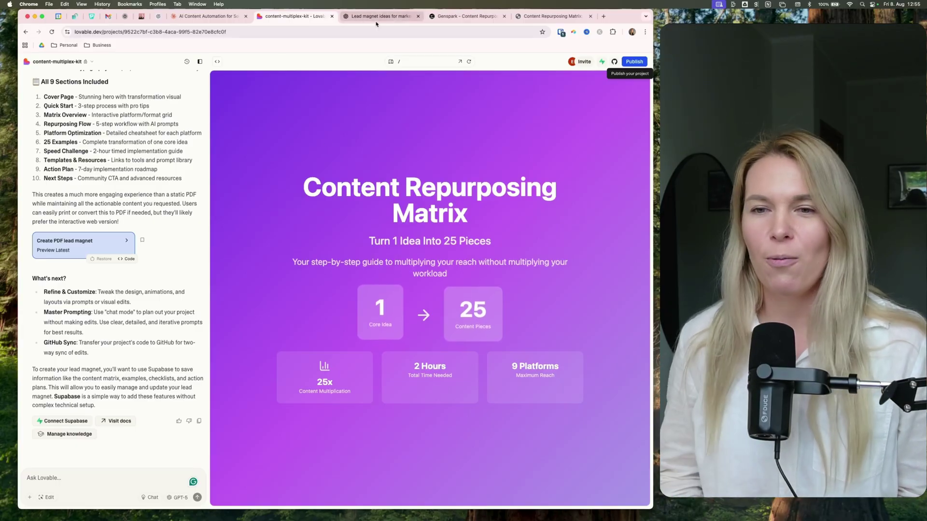
Switch to the Genspark guide and scroll back to its TikTok and Email best practices.
click(466, 16)
scroll(489, 259, down, 10)
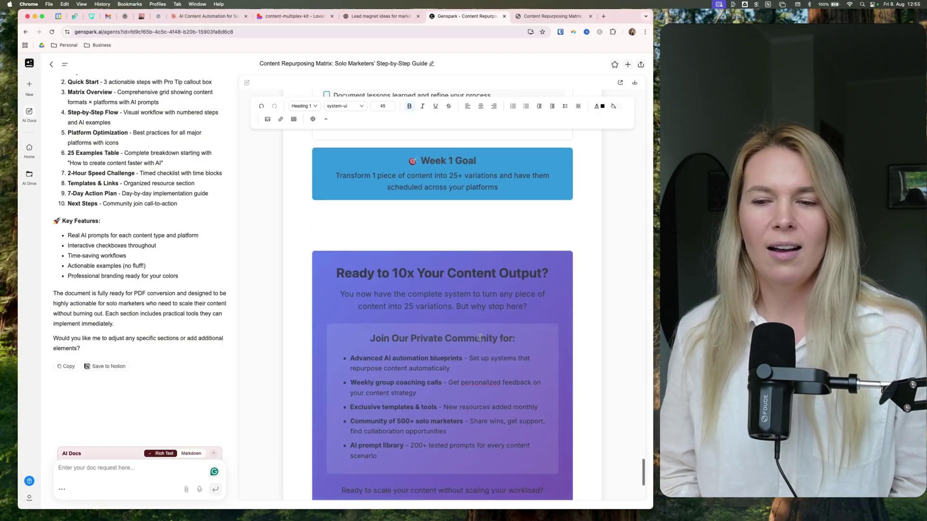
scroll(479, 338, up, 15)
scroll(479, 338, up, 20)
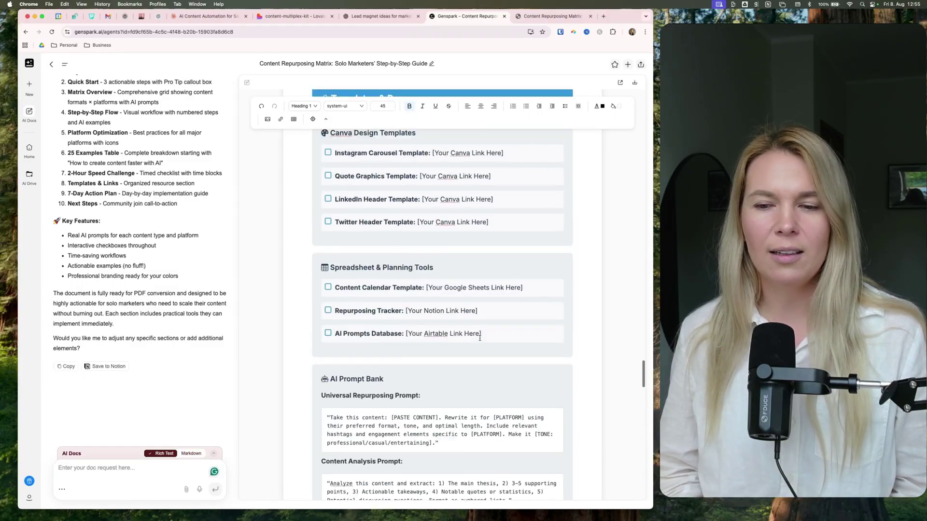
scroll(479, 338, up, 3)
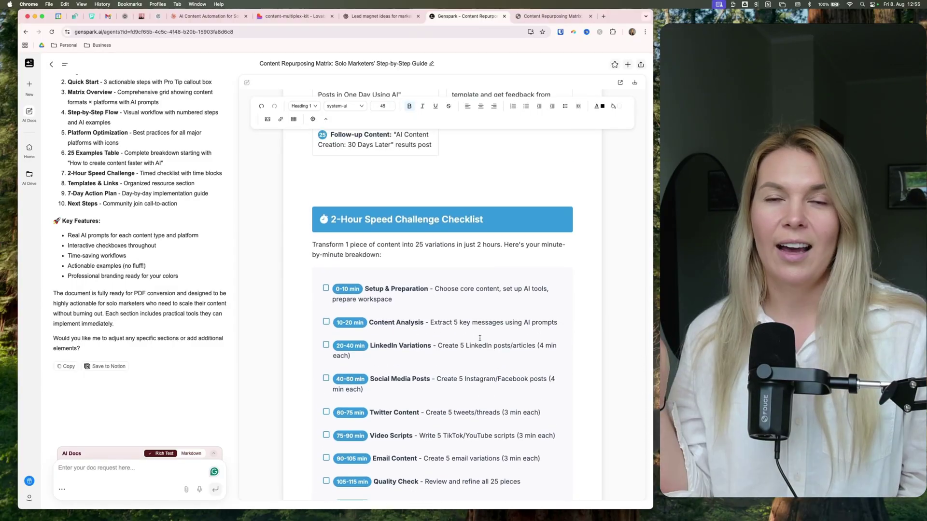
scroll(479, 338, up, 15)
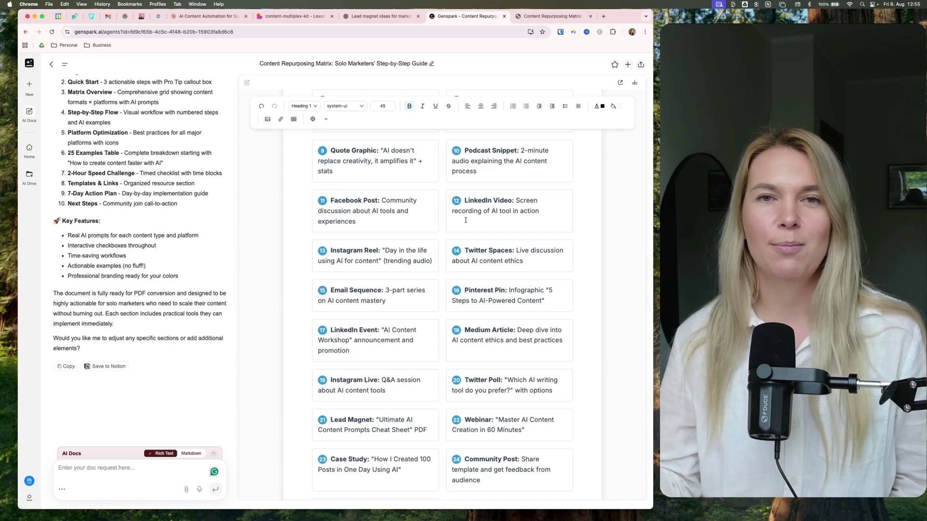
scroll(466, 220, up, 15)
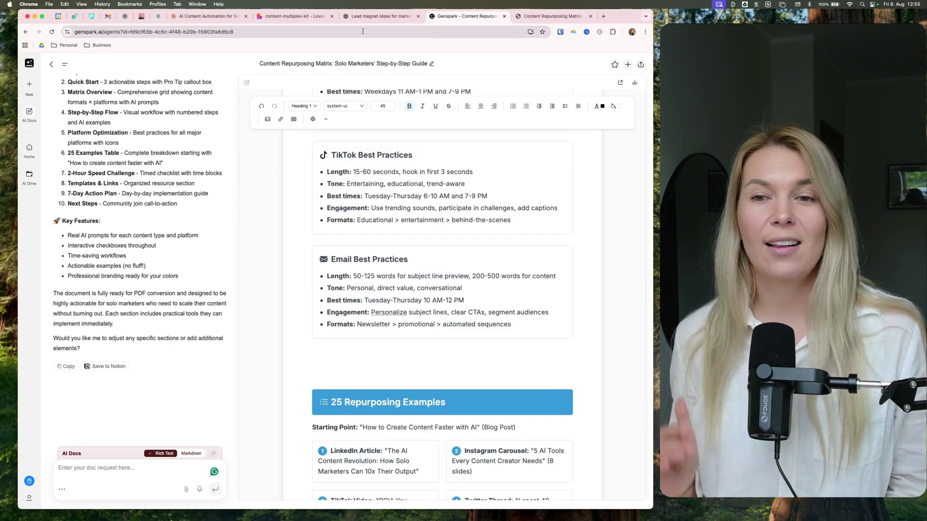
Switch to the ChatGPT lead magnet chat and scroll to the Content Matrix Pdf draft.
click(379, 17)
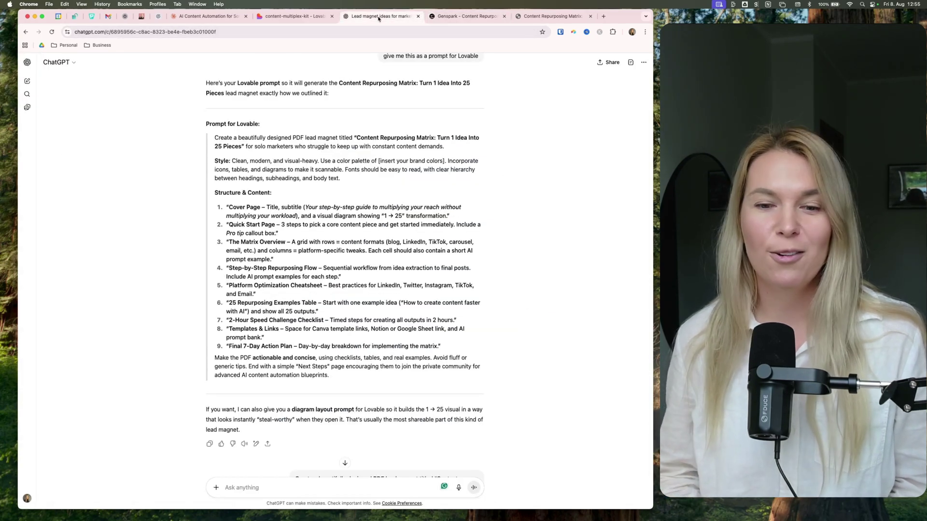
scroll(268, 154, down, 10)
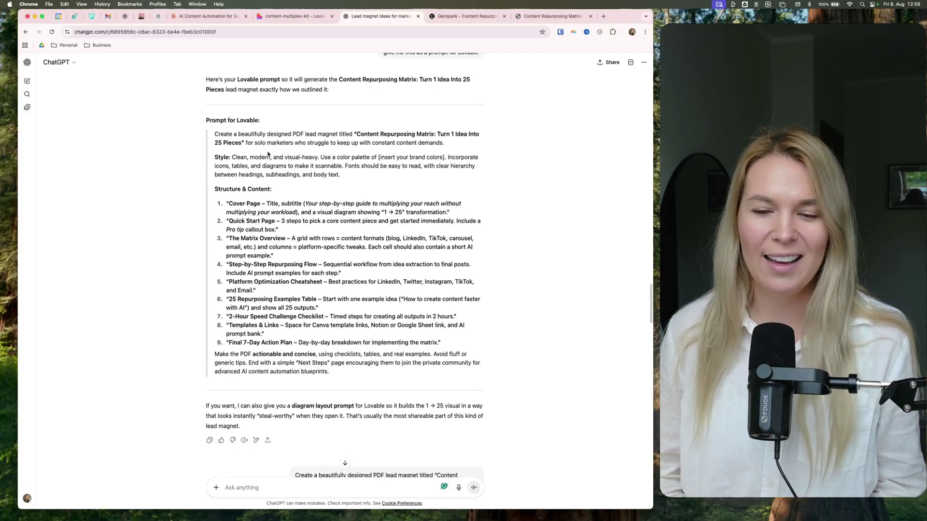
scroll(268, 154, down, 10)
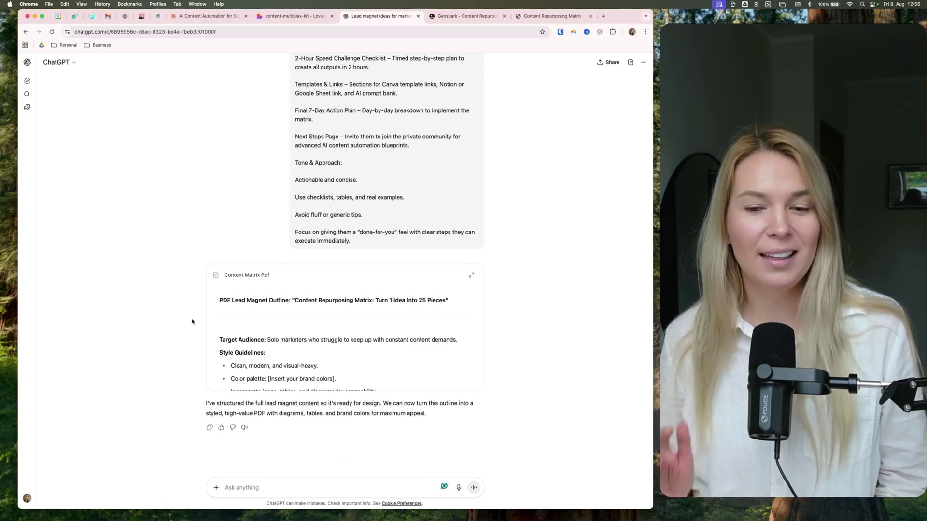
Expand the Content Matrix Pdf canvas and review its outline through section 10, Next Steps Page.
click(471, 276)
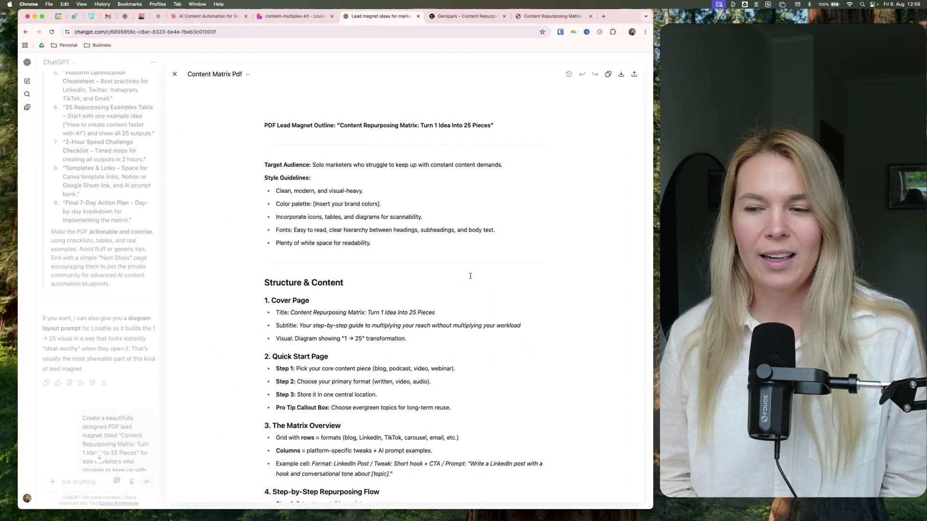
scroll(318, 315, down, 15)
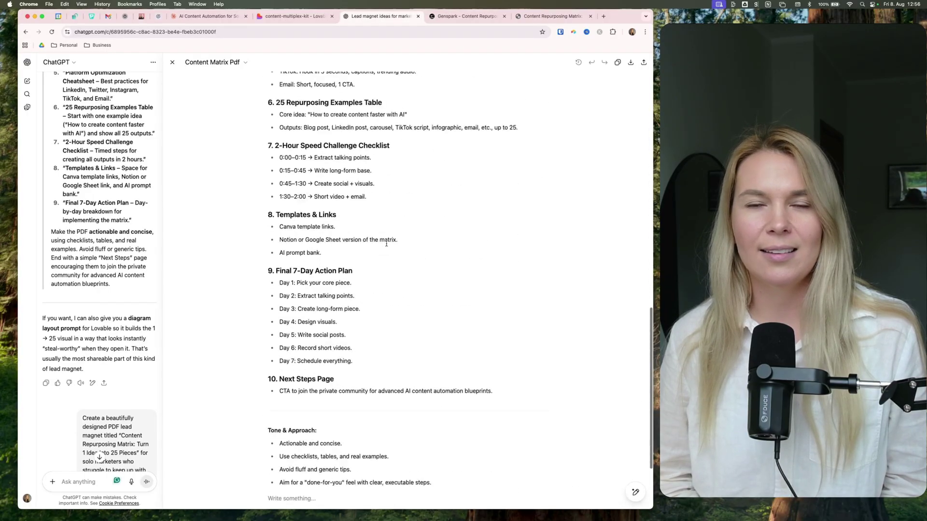
scroll(386, 243, up, 15)
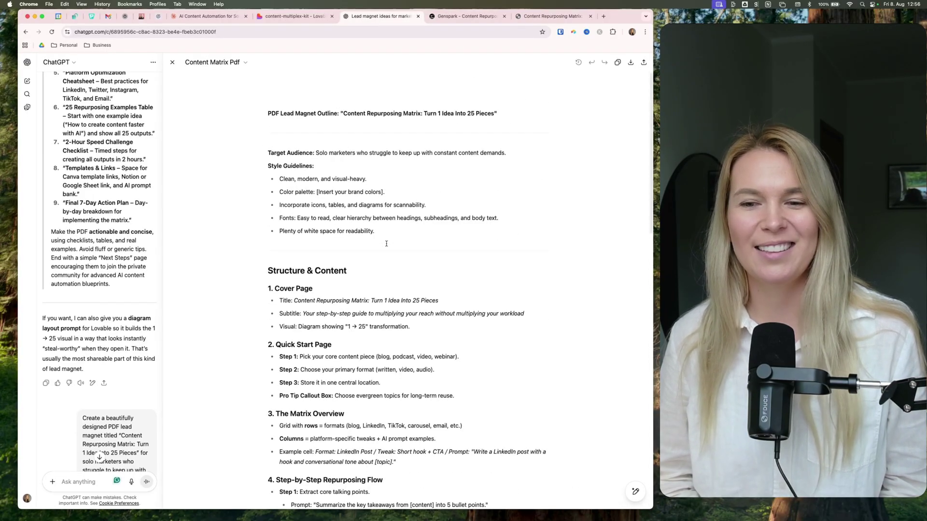
scroll(386, 244, down, 10)
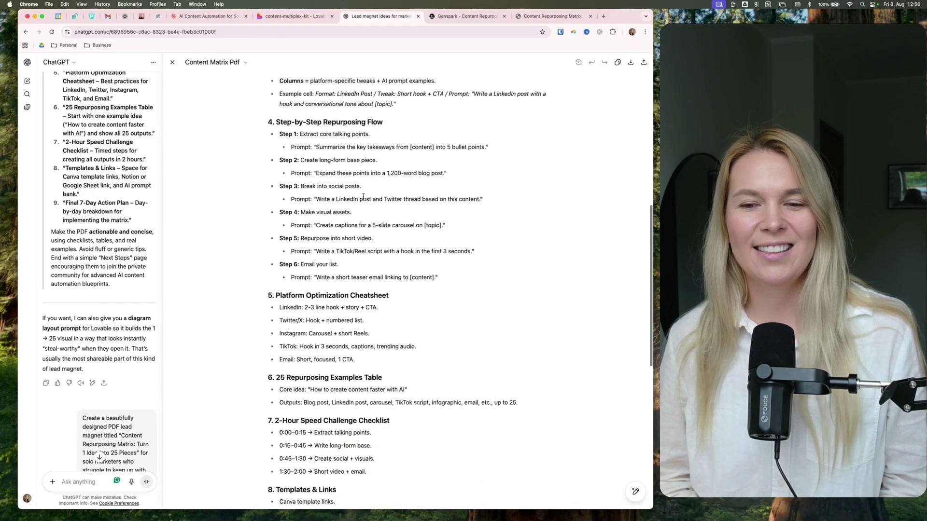
scroll(363, 196, down, 1)
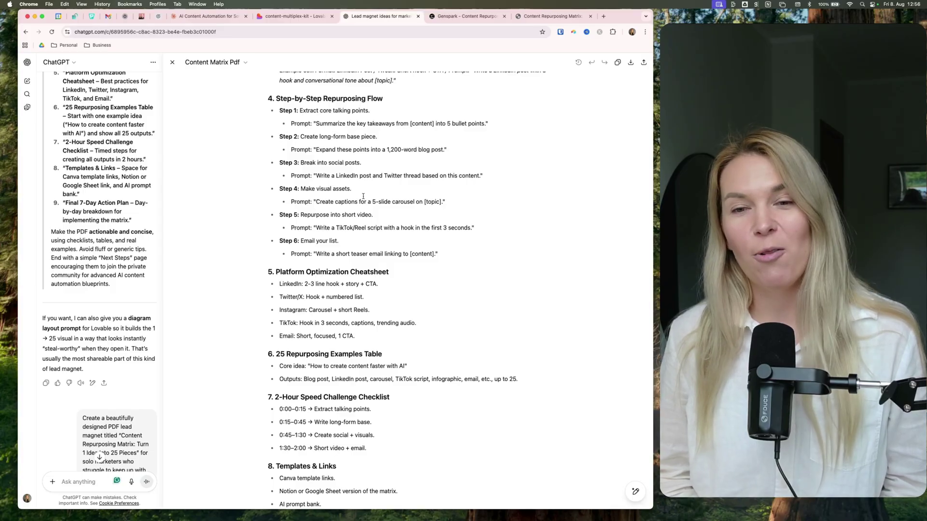
scroll(363, 196, up, 5)
scroll(363, 196, down, 10)
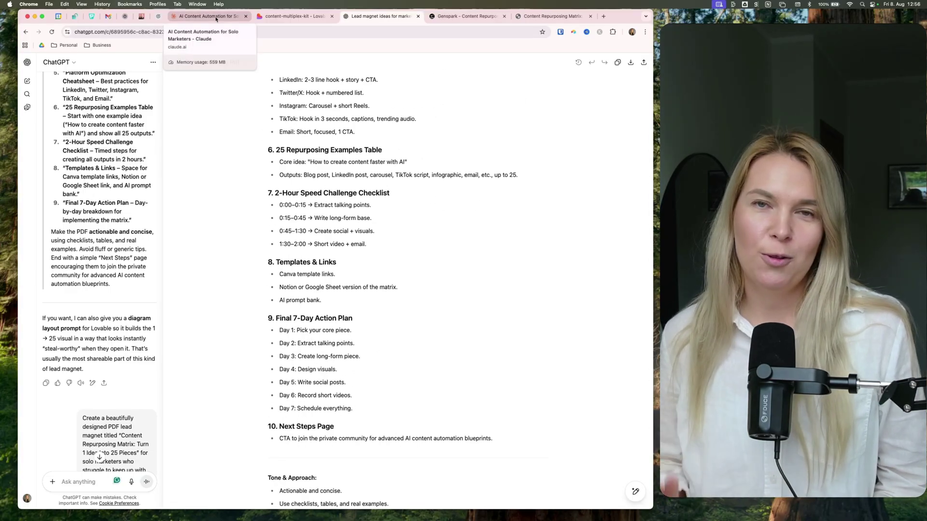
Switch to Claude and open the Version 2 Content Repurposing Matrix PDF Lead Magnet artifact.
click(216, 19)
scroll(237, 285, down, 8)
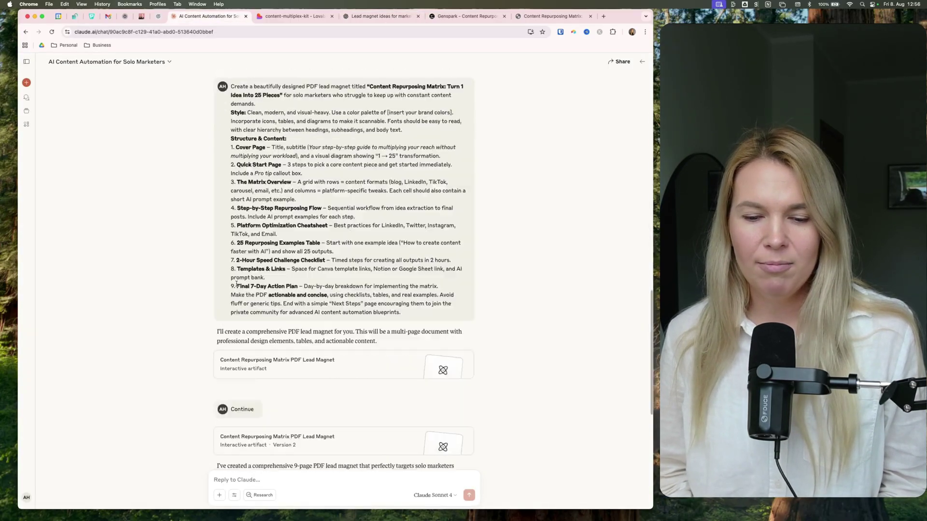
scroll(237, 285, down, 7)
click(332, 112)
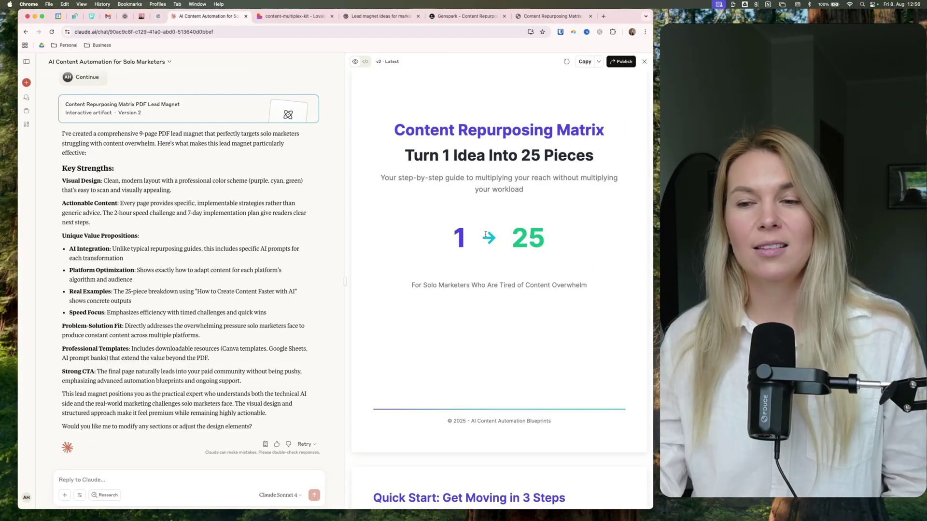
Scroll the artifact to the 7-Day Implementation Plan, copy its content, and show download options.
scroll(486, 234, down, 2)
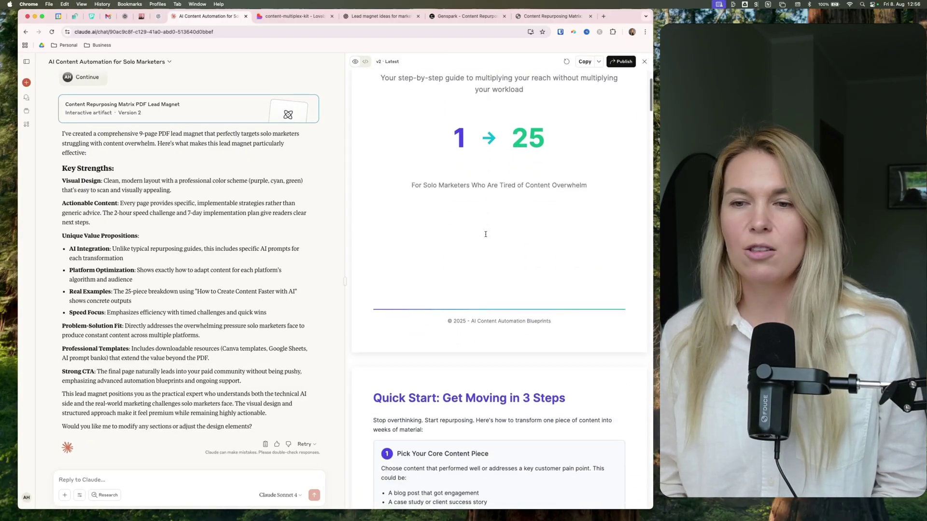
scroll(486, 234, down, 7)
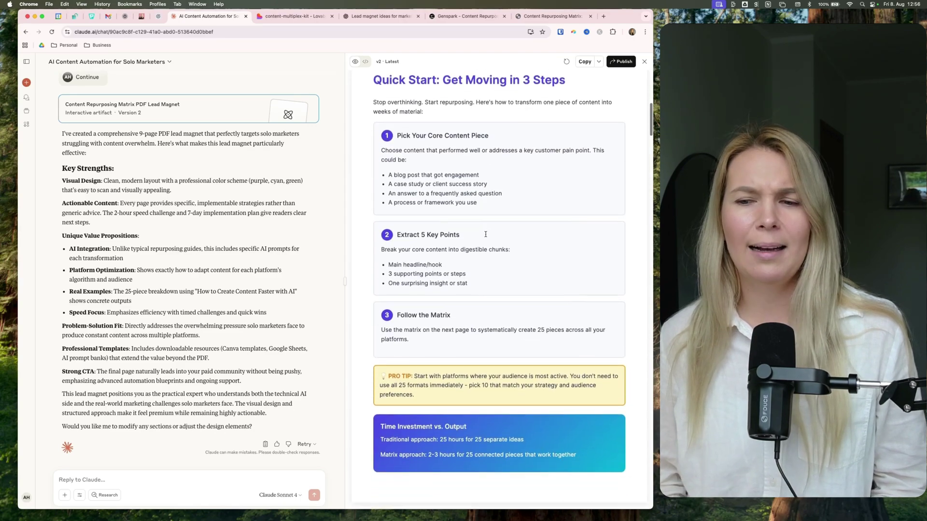
scroll(486, 234, down, 7)
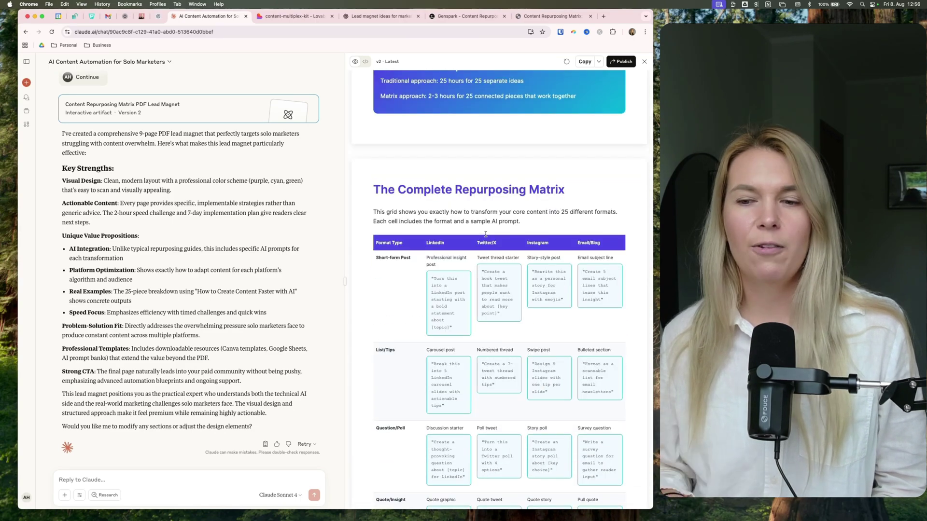
scroll(486, 234, down, 4)
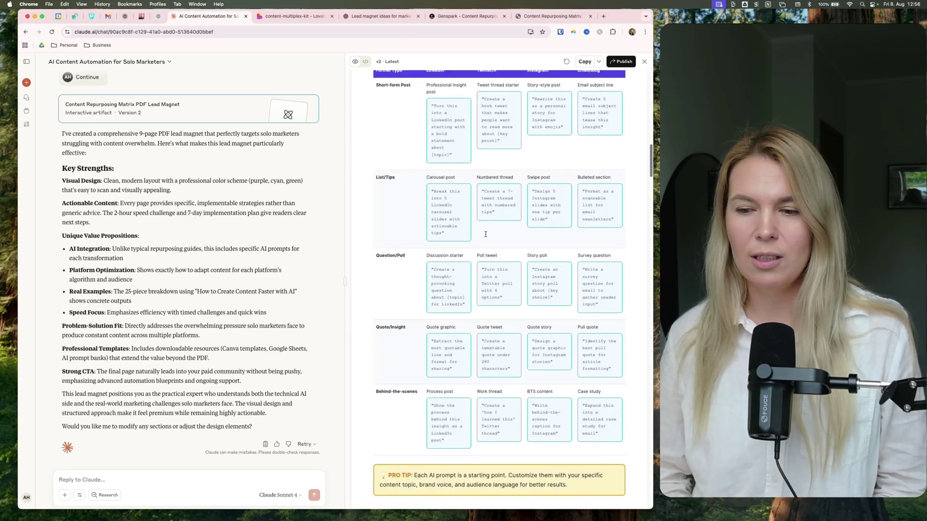
scroll(486, 234, down, 10)
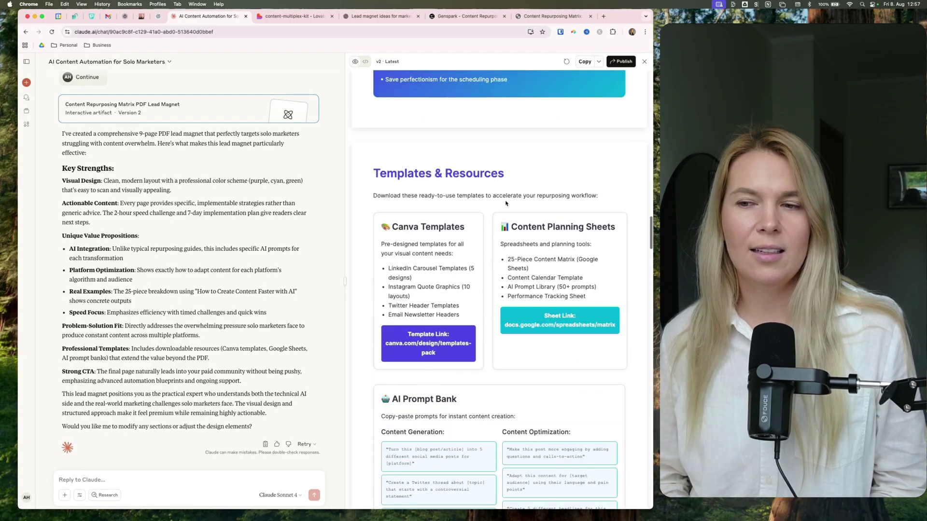
scroll(505, 203, up, 1)
scroll(507, 202, down, 2)
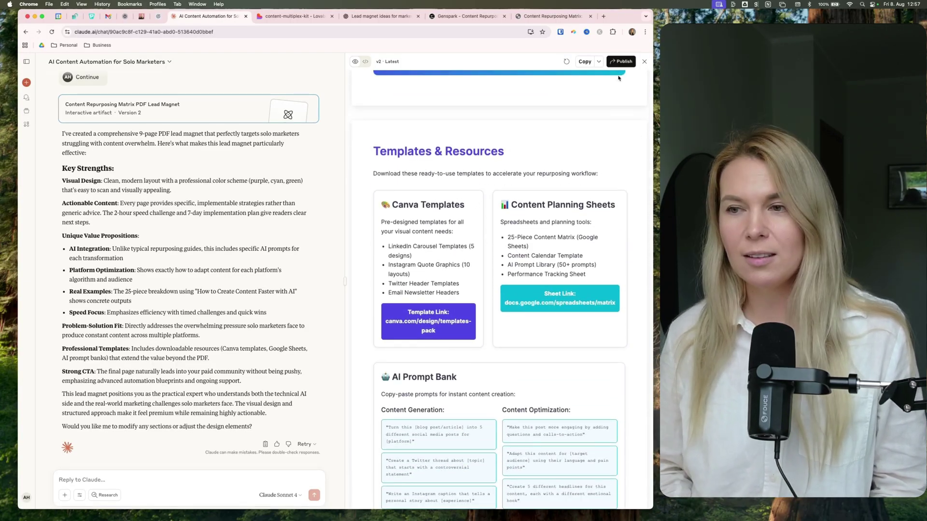
scroll(618, 78, down, 10)
click(585, 62)
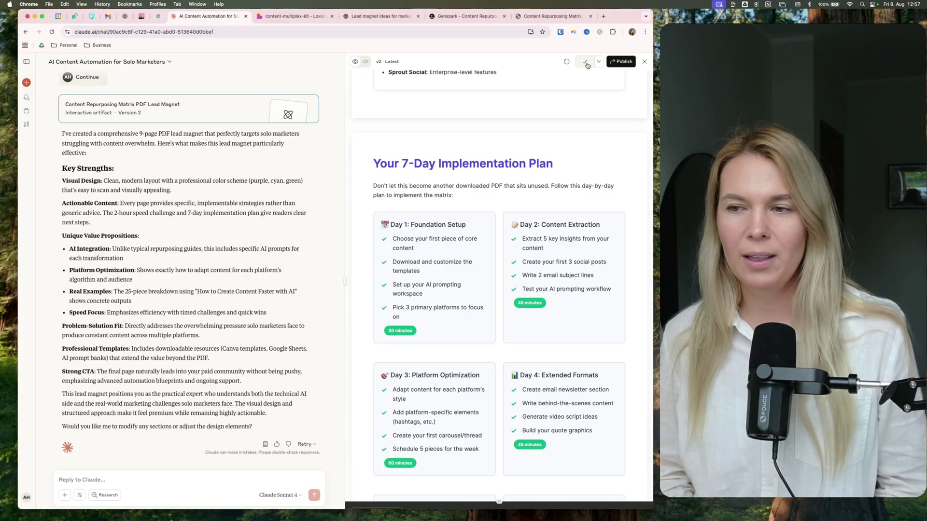
click(598, 62)
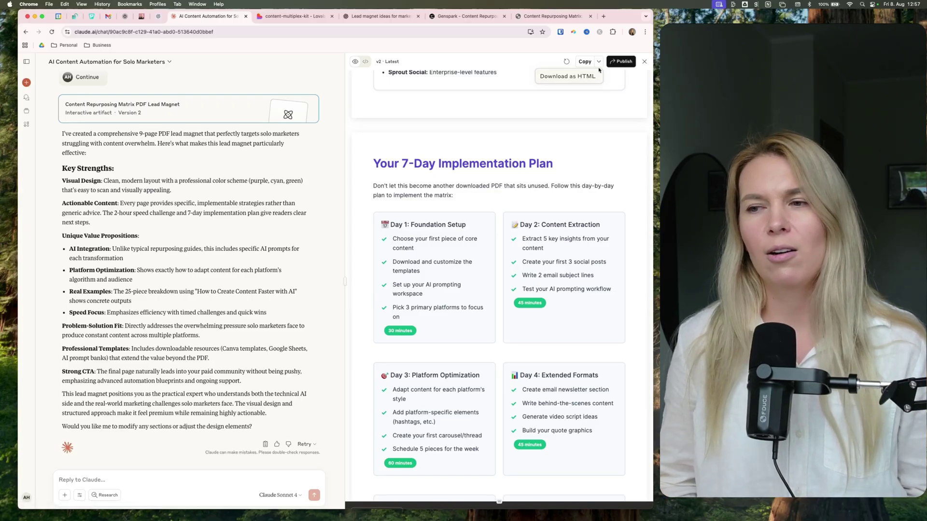
click(624, 61)
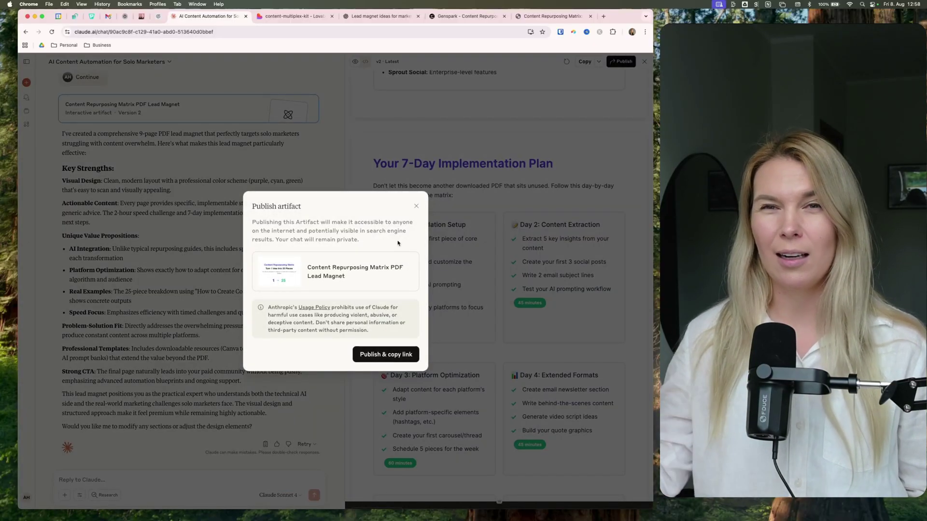
key(Escape)
scroll(393, 270, down, 10)
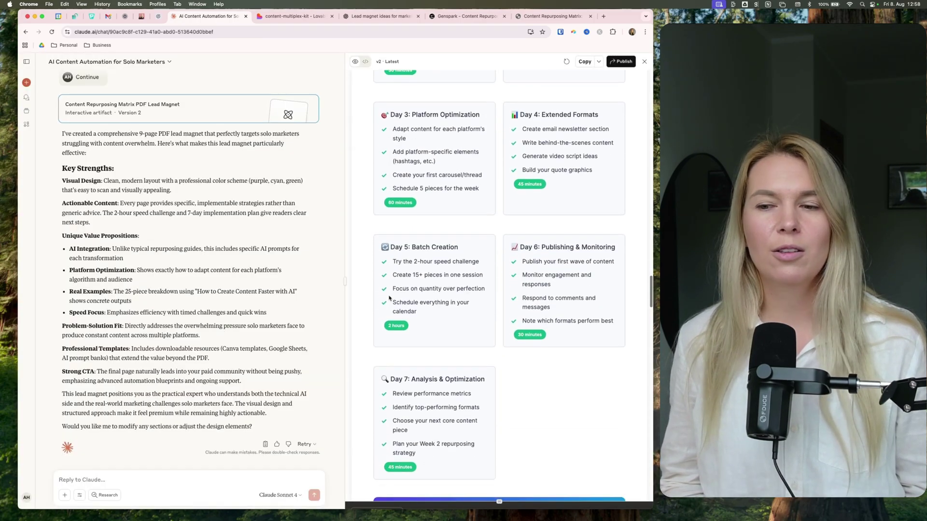
scroll(389, 298, down, 4)
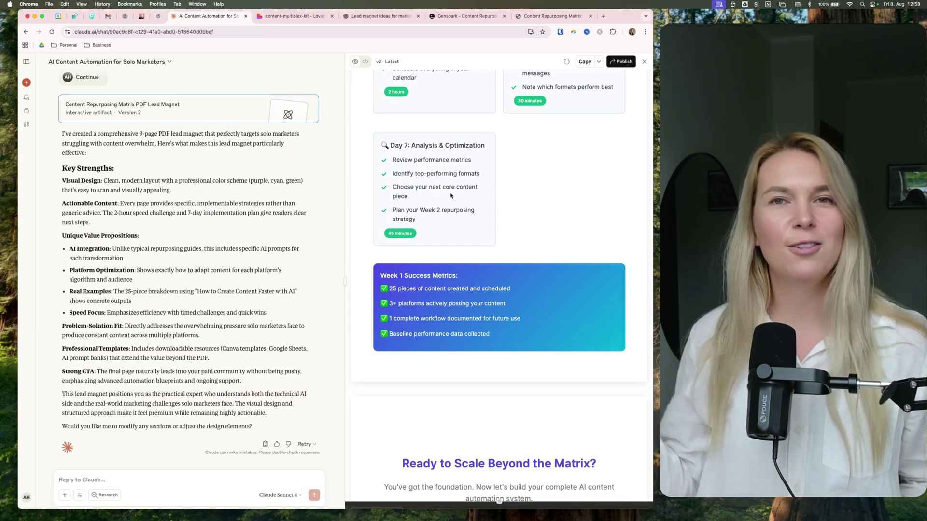
scroll(450, 144, up, 4)
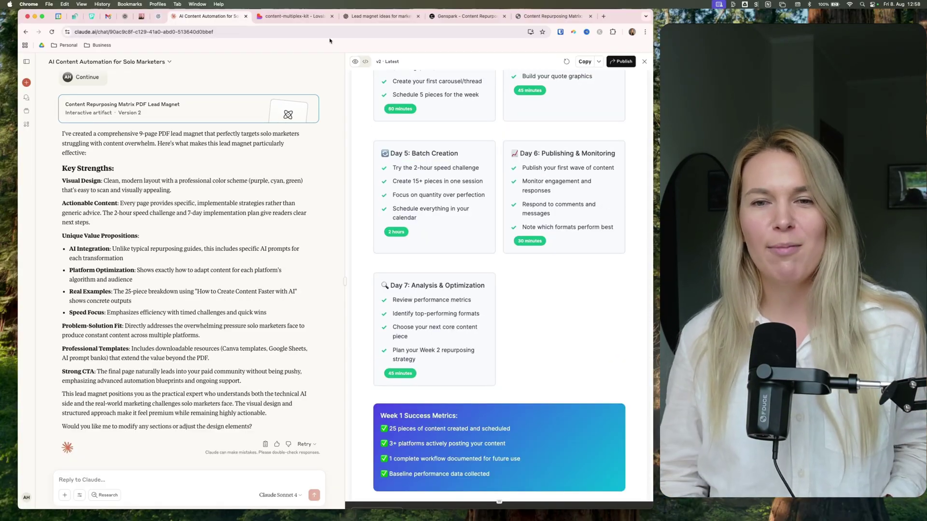
Bring up the content-multiplex-kit project in Lovable and check its Publish options without publishing.
click(291, 20)
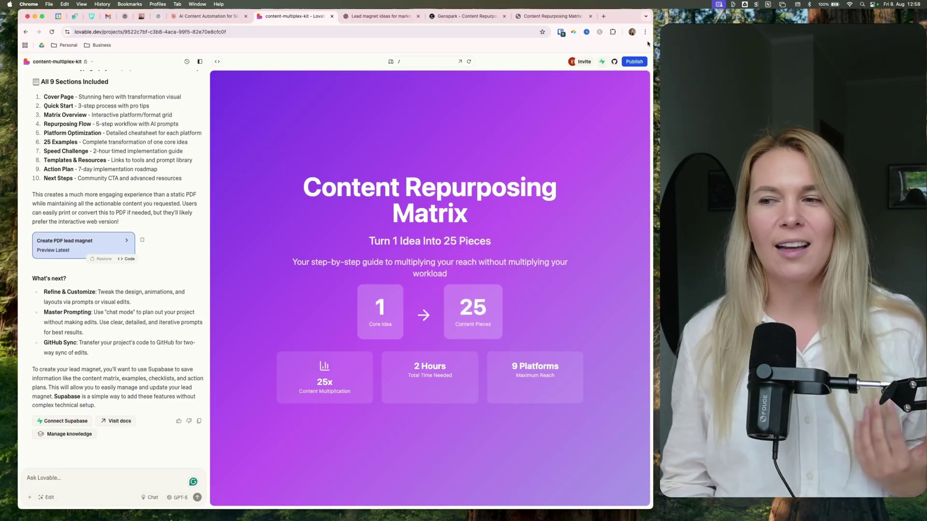
click(634, 61)
key(Escape)
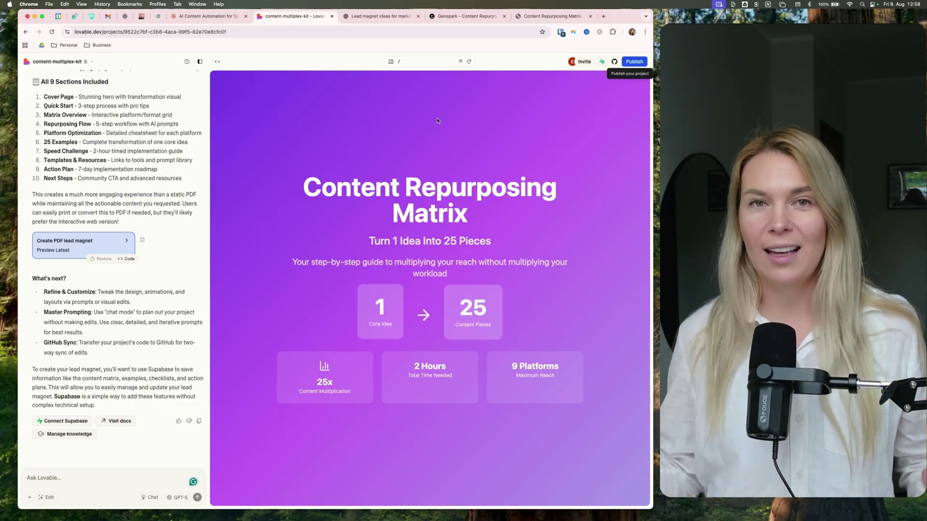
Scroll the preview to the Step-by-Step Repurposing Flow, from Content Slicing to Batch Creation.
scroll(437, 121, down, 5)
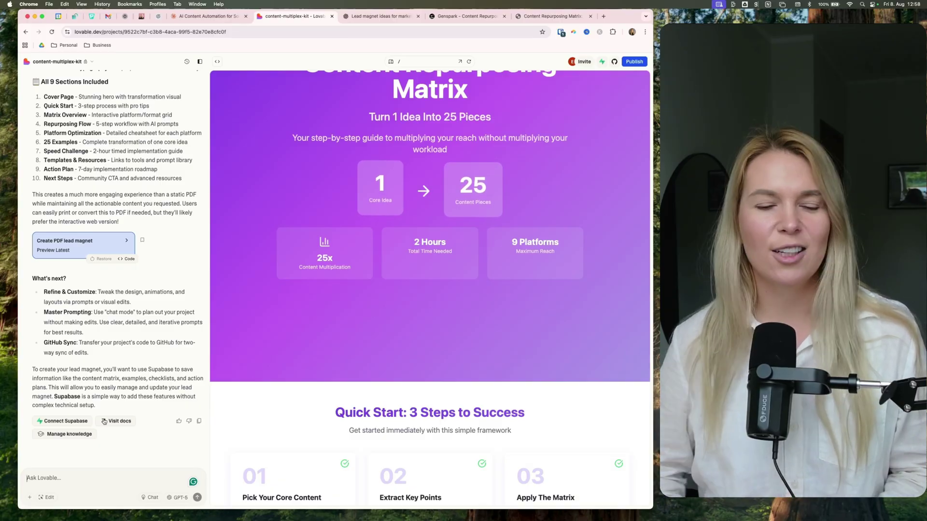
scroll(289, 370, down, 10)
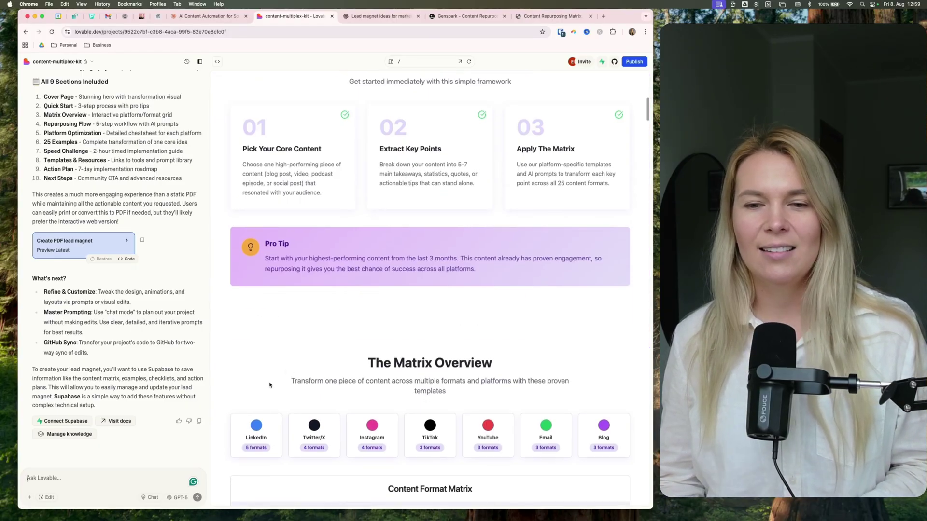
scroll(298, 307, up, 3)
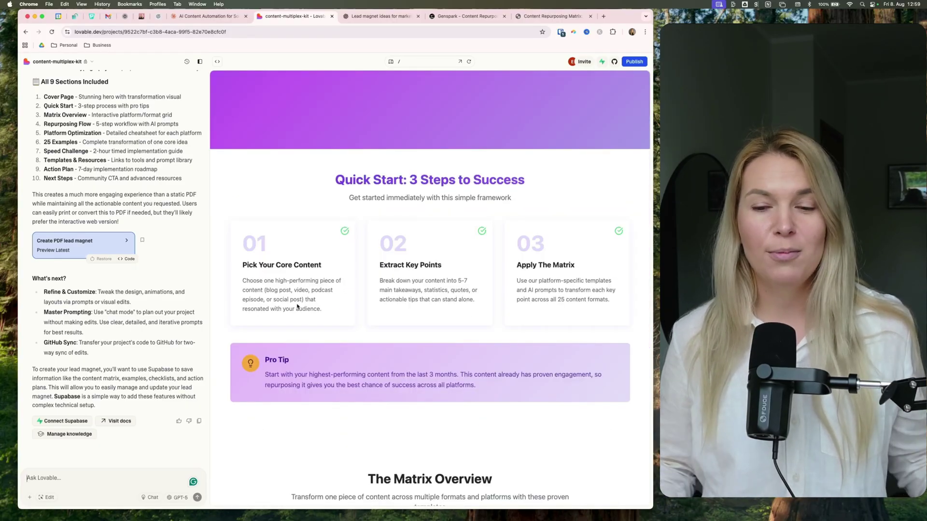
scroll(297, 307, down, 20)
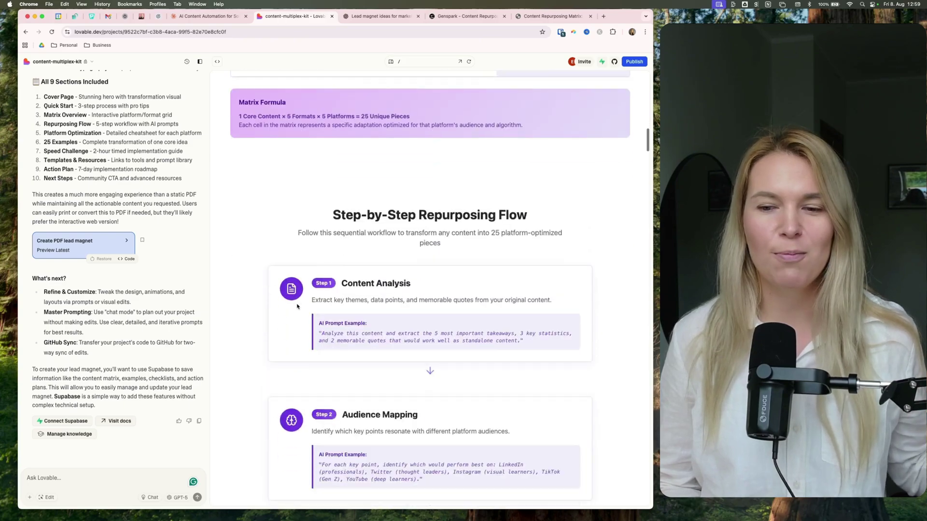
scroll(297, 307, down, 12)
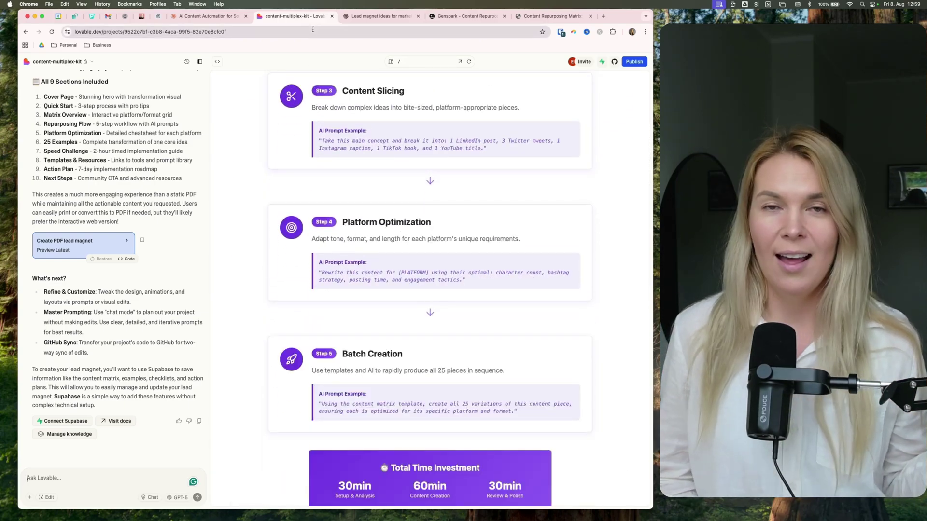
click(215, 17)
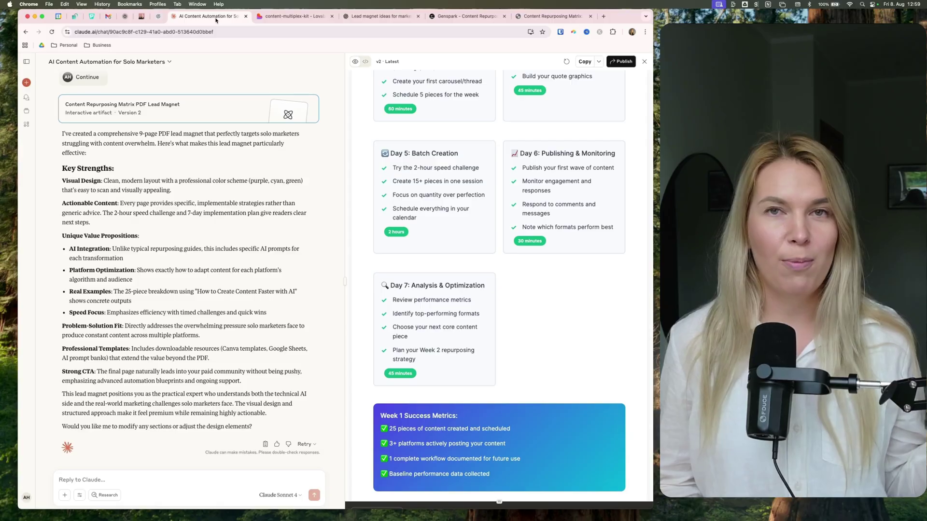
click(382, 16)
click(294, 16)
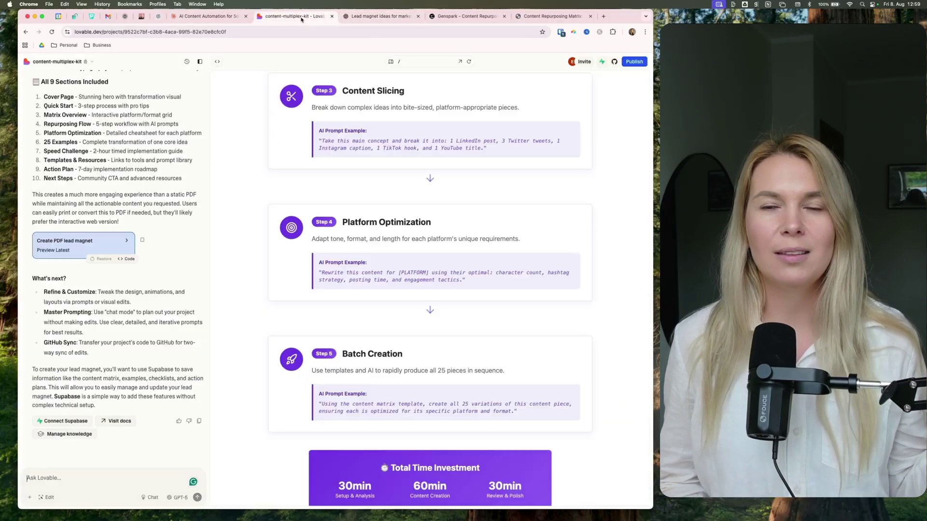
click(473, 17)
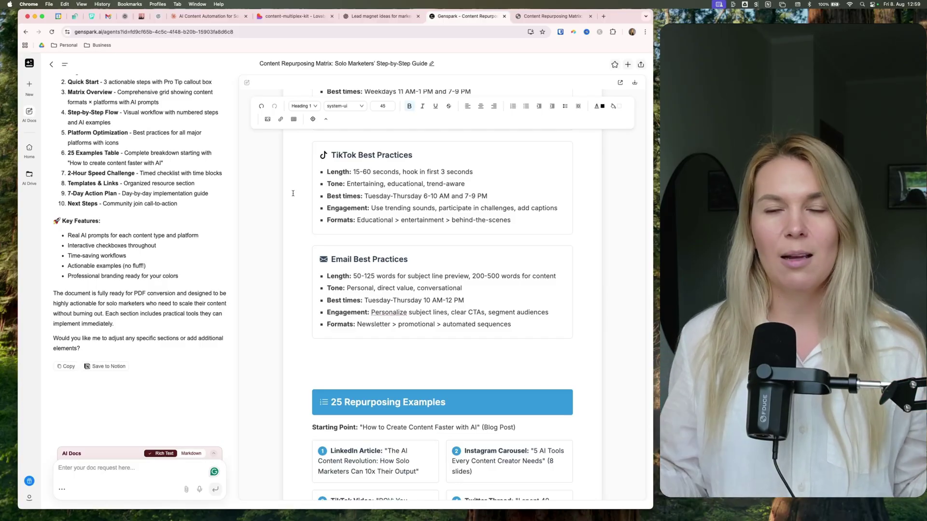
click(294, 16)
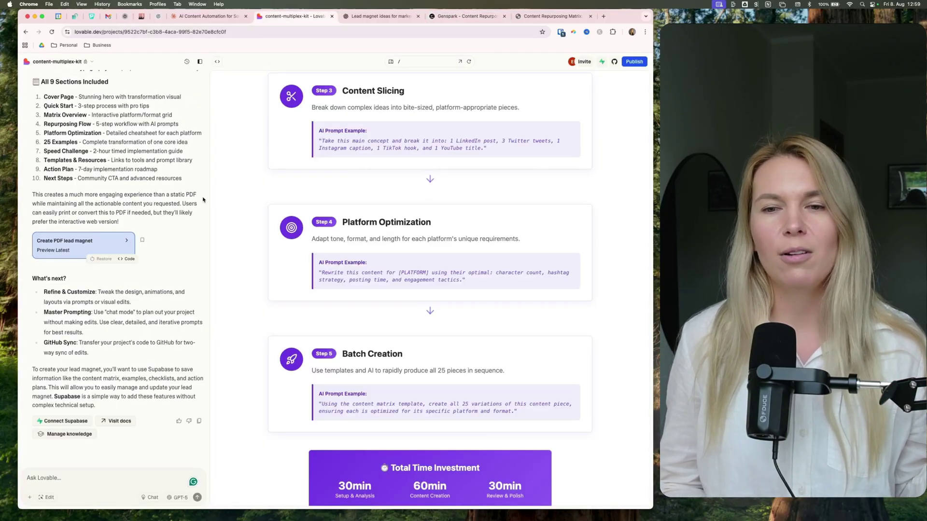